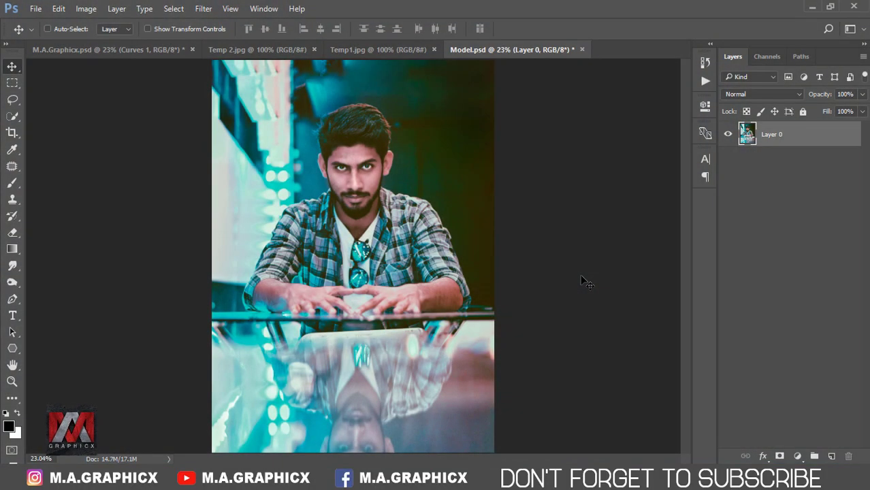
Add a Curves layer clipped to Layer 0, pulling the white point down to darken highlights
left_click(797, 456)
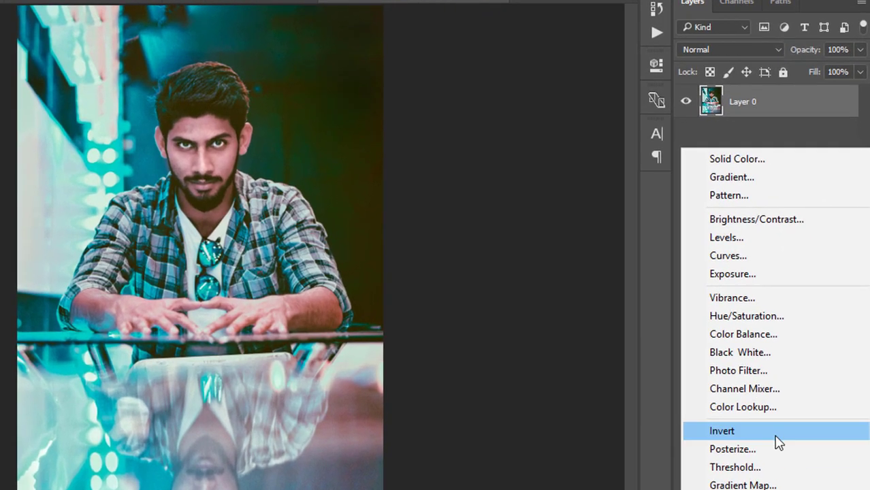
left_click(775, 255)
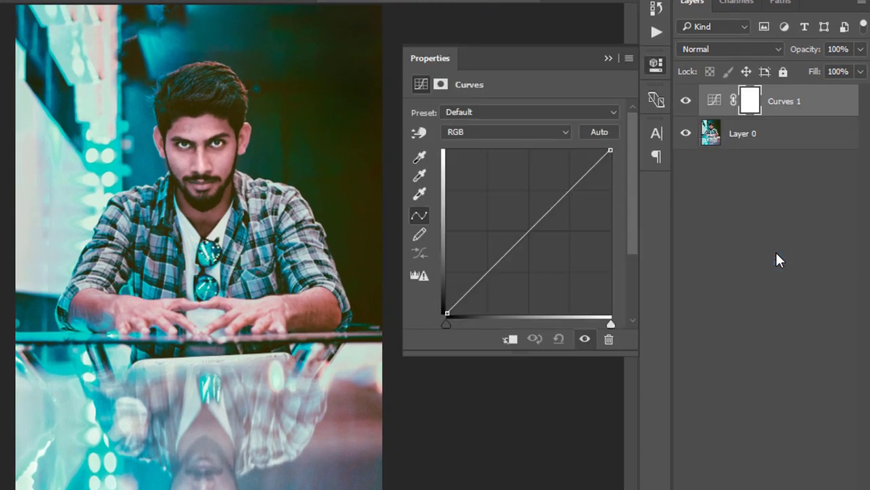
left_click(509, 339)
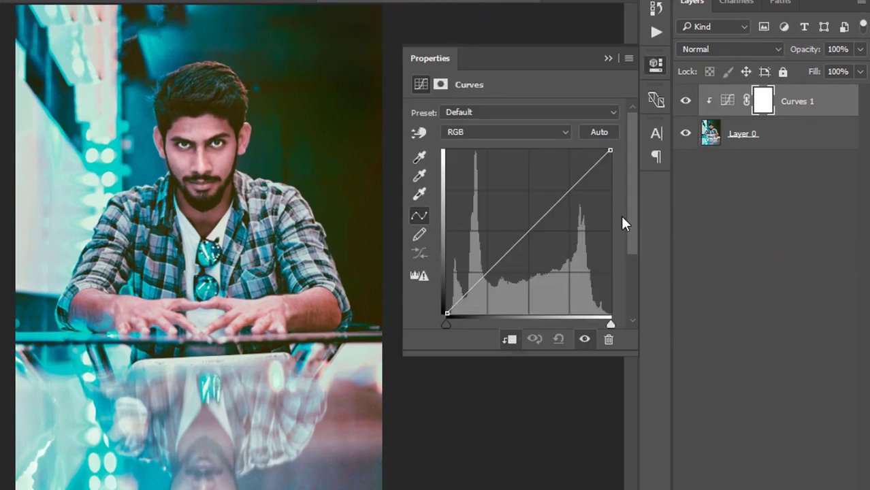
left_click_drag(610, 151, 613, 188)
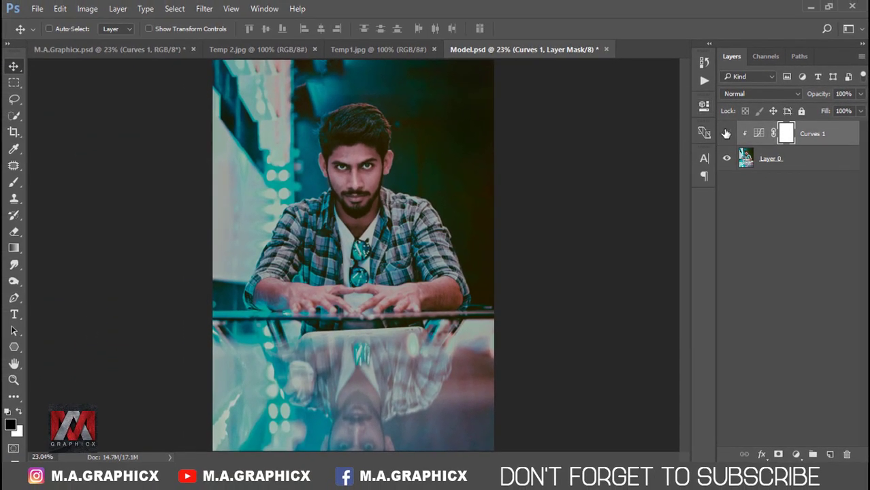
left_click(726, 133)
left_click(726, 133)
Add a reversed radial Gradient Fill vignette centred toward the face at 30% opacity
left_click(796, 455)
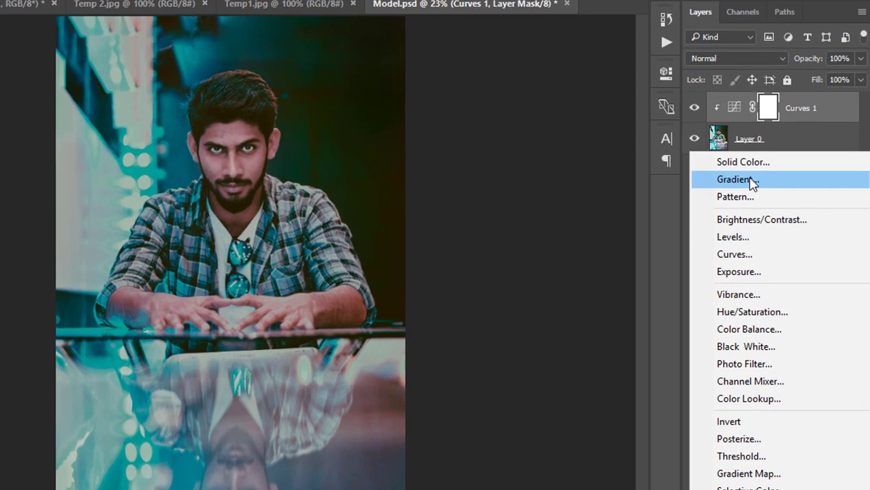
left_click(751, 182)
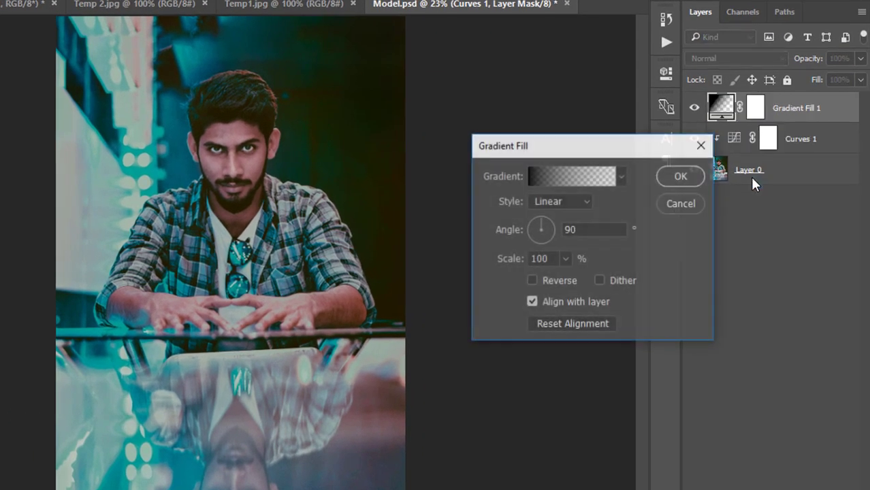
left_click(562, 200)
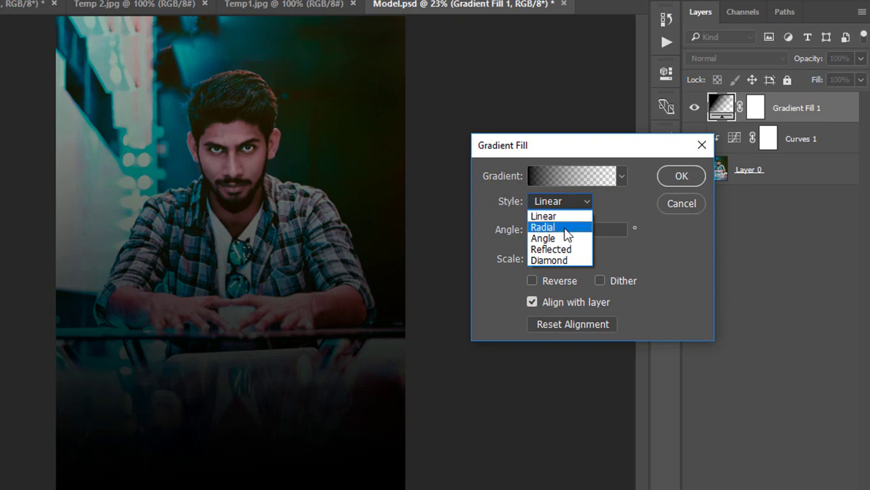
left_click(572, 229)
left_click(533, 281)
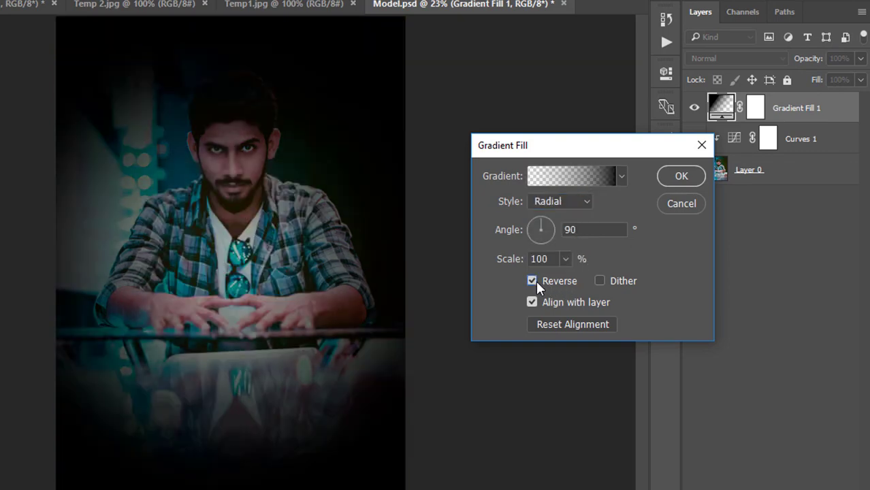
left_click_drag(223, 251, 218, 194)
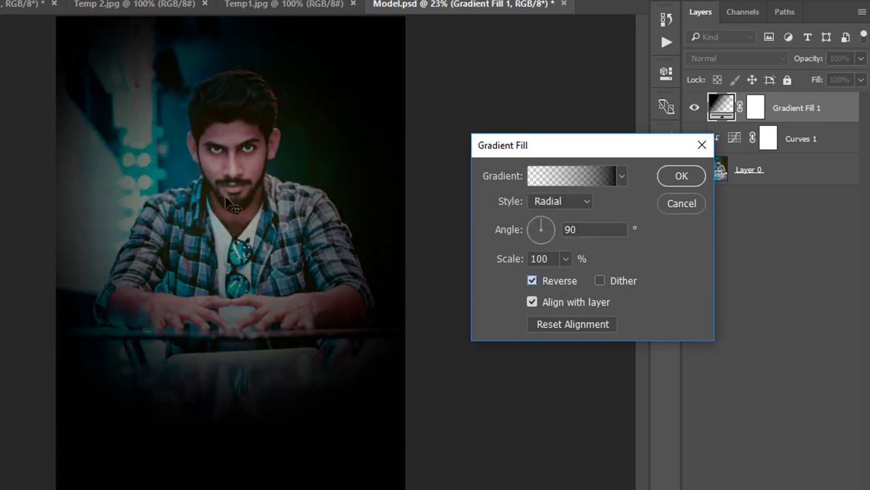
left_click(681, 177)
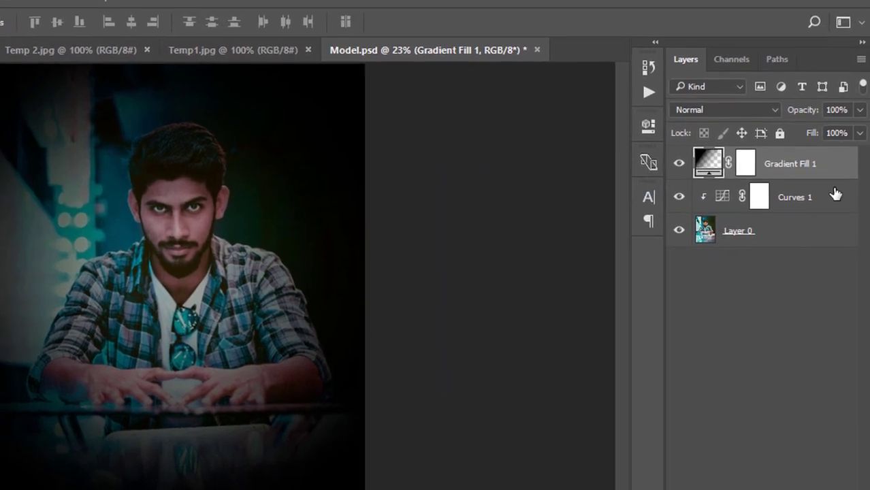
type("30")
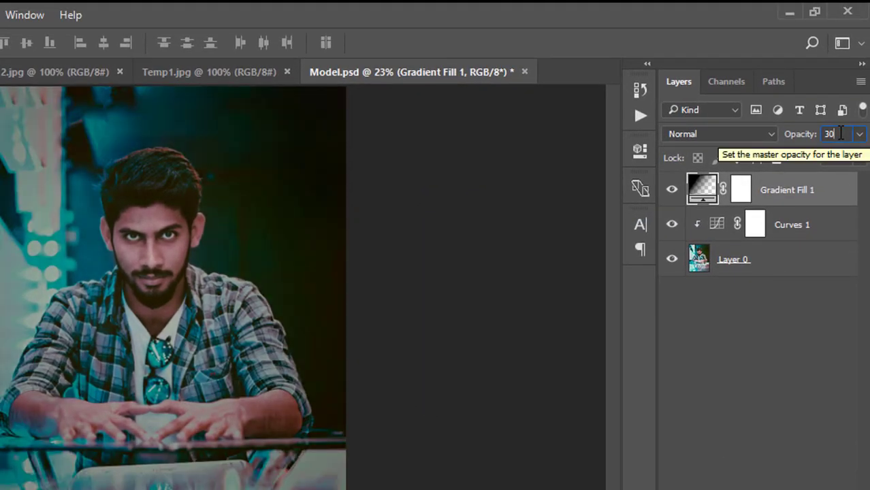
key("Return")
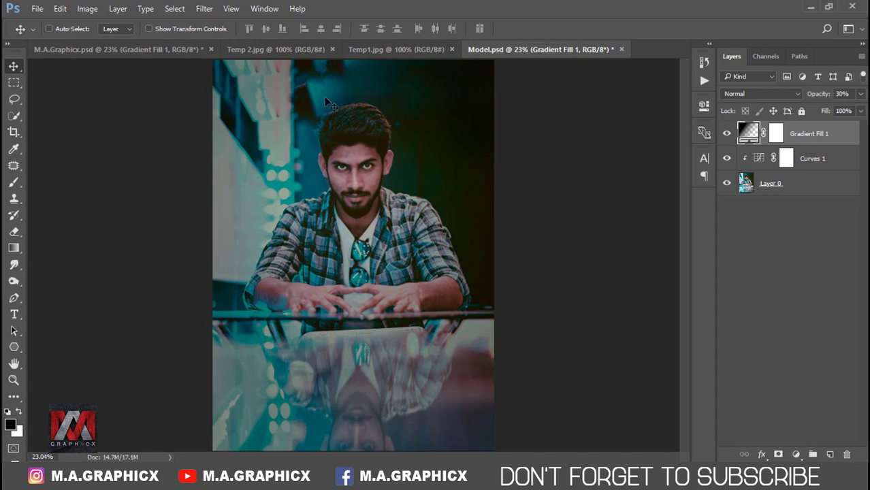
Bring the Temp 2.jpg HUD graphic into Model.psd with Screen blending
left_click(291, 47)
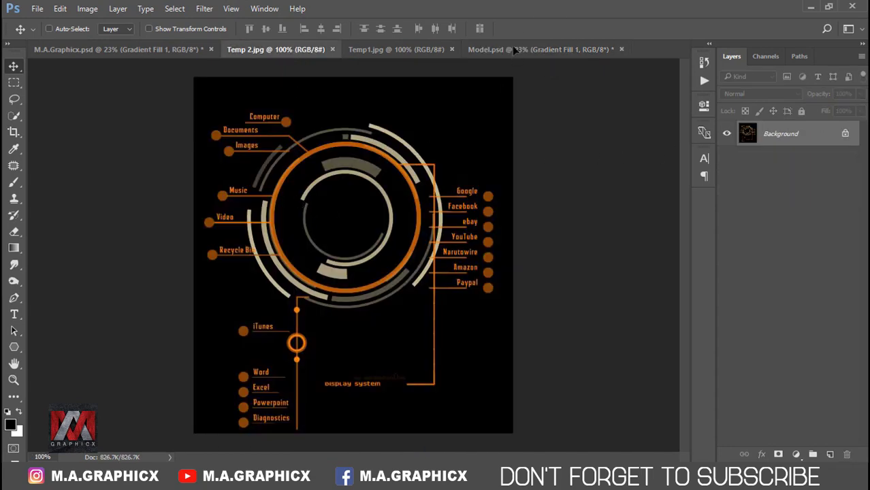
left_click_drag(515, 51, 352, 197)
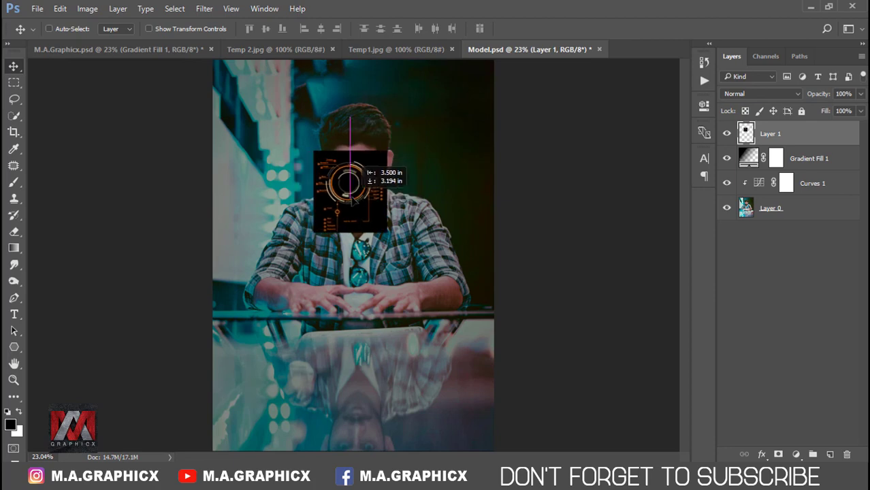
left_click(761, 93)
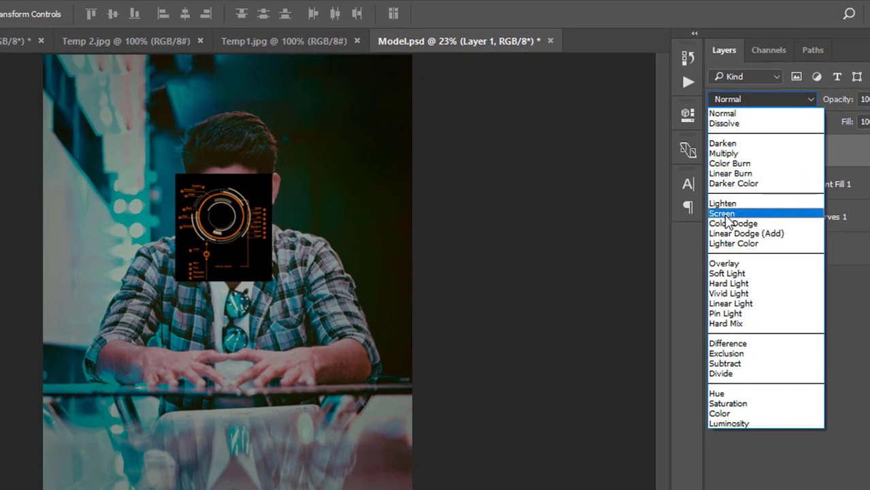
left_click(726, 217)
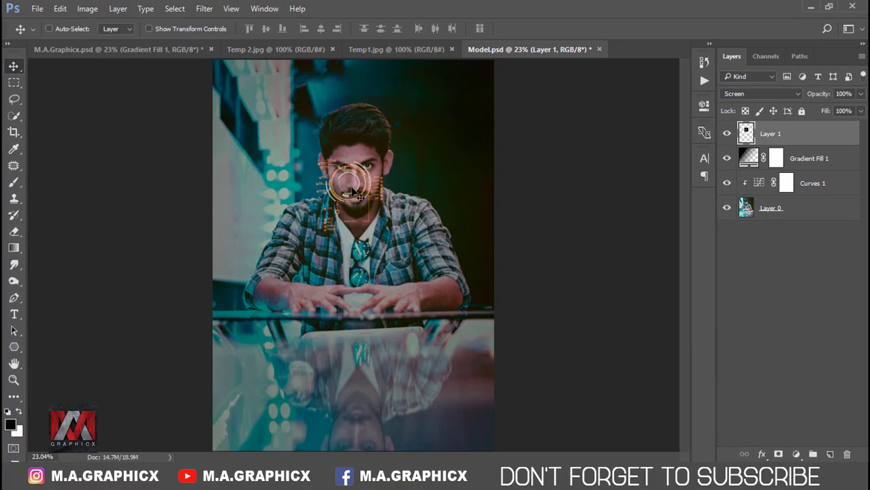
Scale the HUD graphic to about 373% and centre its ring around the man's face
key("ctrl+t")
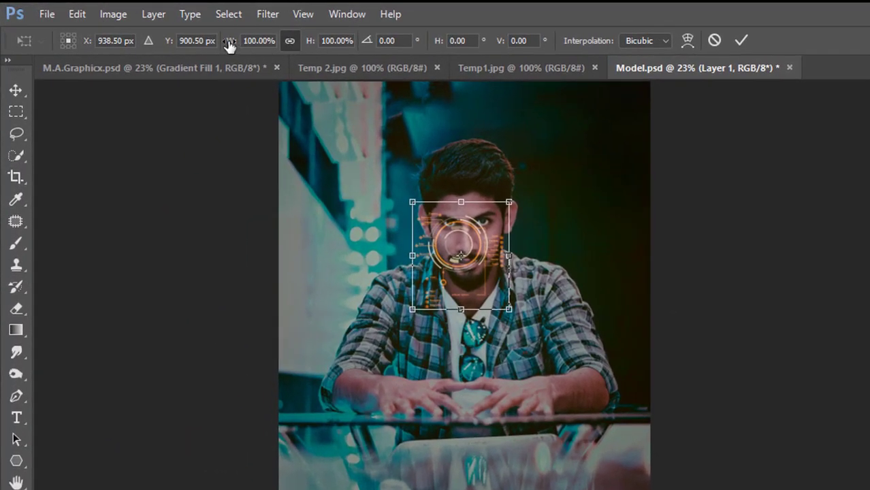
left_click_drag(230, 45, 450, 111)
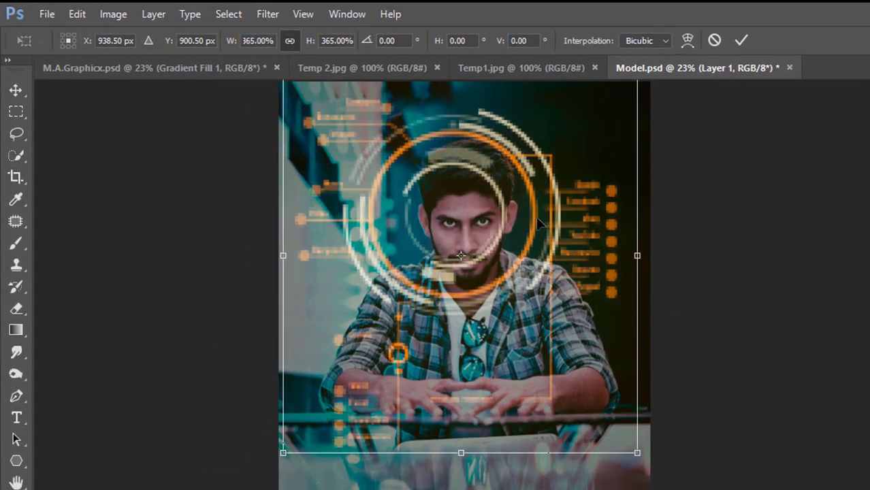
left_click_drag(540, 222, 551, 254)
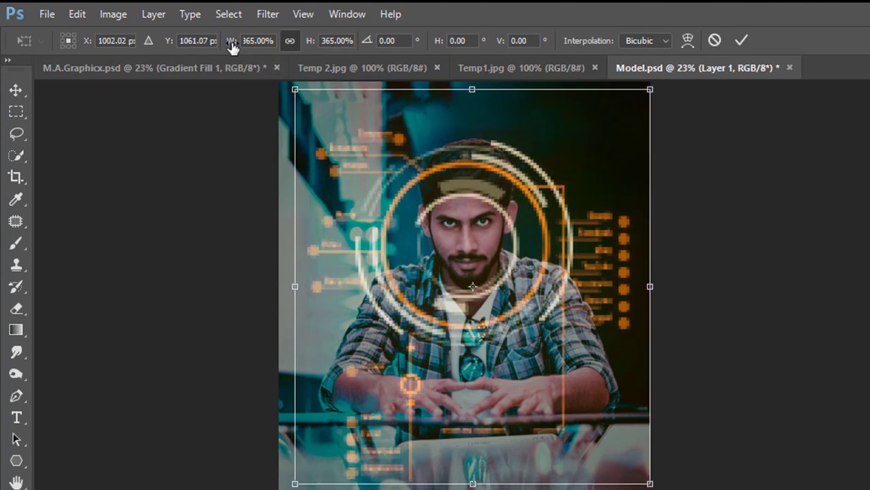
left_click_drag(232, 46, 286, 155)
left_click_drag(494, 261, 498, 251)
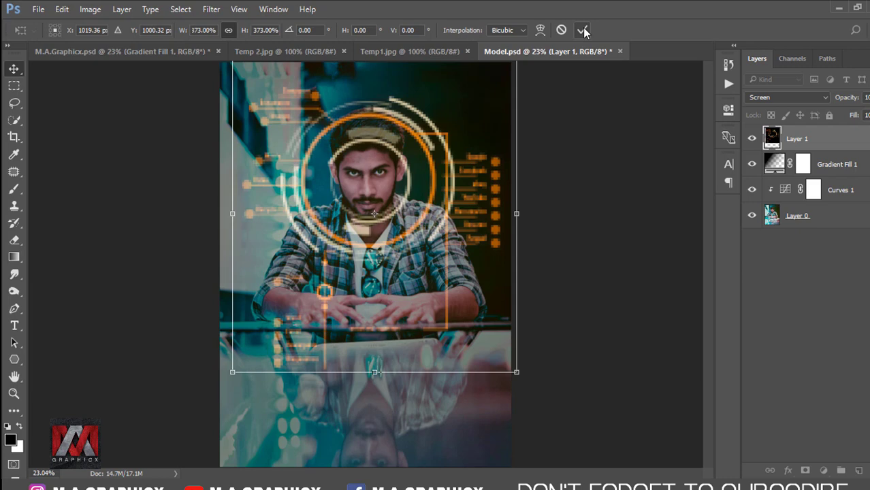
left_click(741, 40)
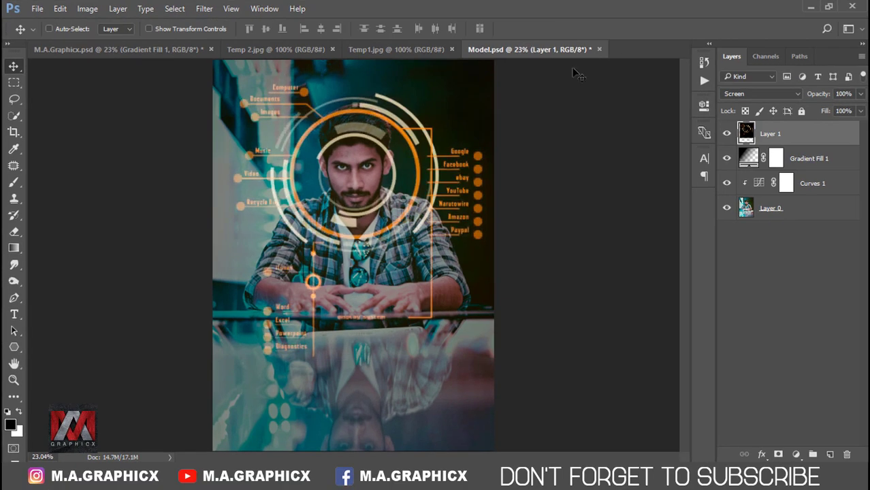
Add a Hue/Saturation layer clipped to Layer 1, colorized at hue 192, saturation 87
double_click(726, 133)
left_click(796, 453)
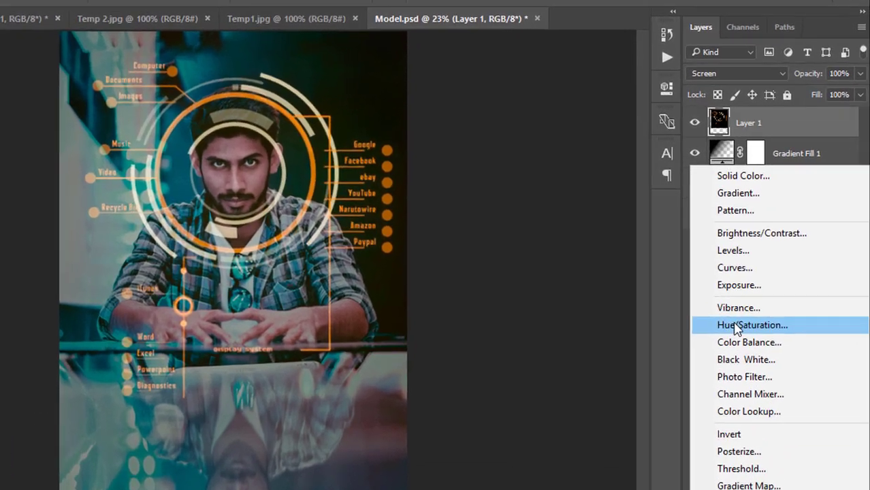
left_click(739, 326)
left_click(510, 358)
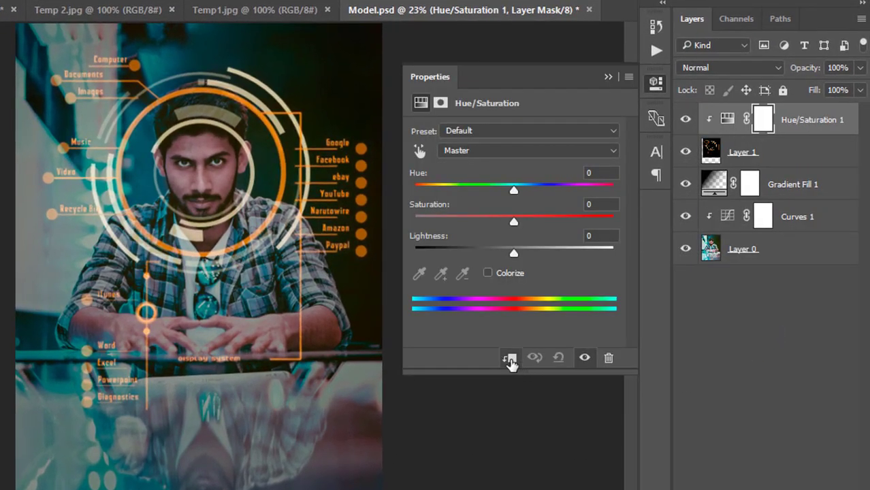
left_click(487, 273)
type("192")
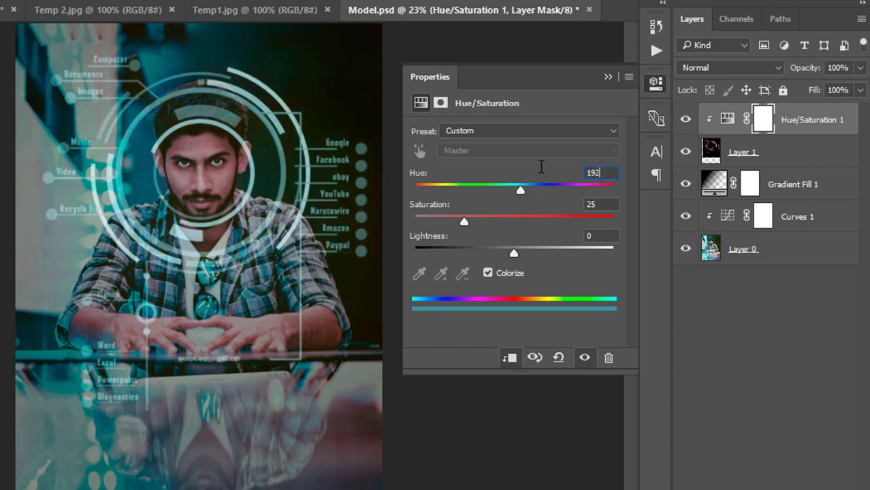
type("8")
type("7")
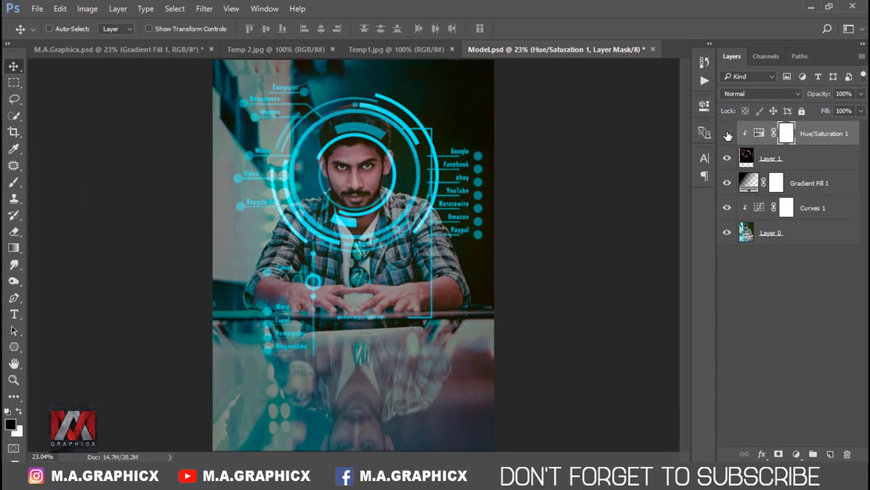
left_click(726, 133)
Bring the Temp1.jpg temperature gauge into Model.psd with Screen blending
left_click(408, 50)
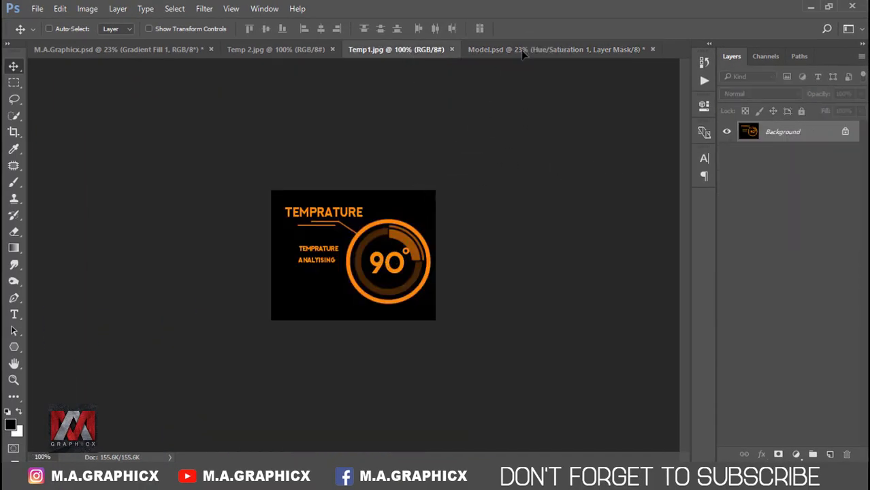
left_click_drag(523, 56, 293, 206)
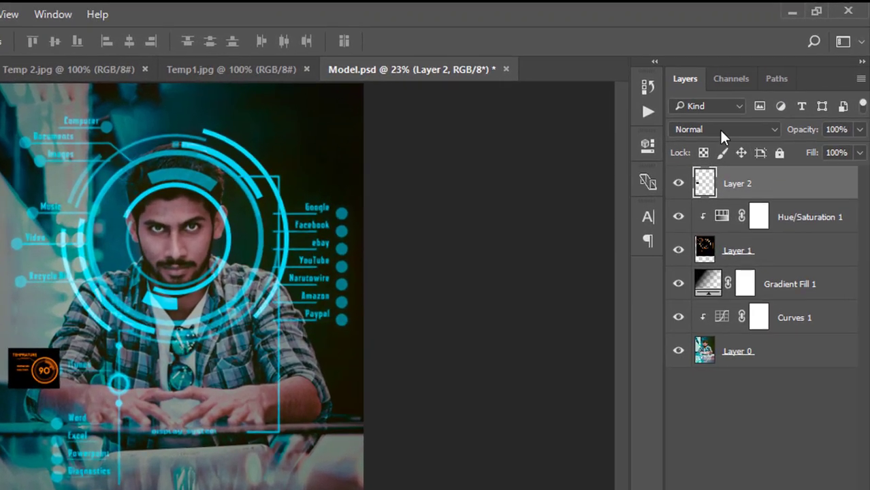
left_click(738, 94)
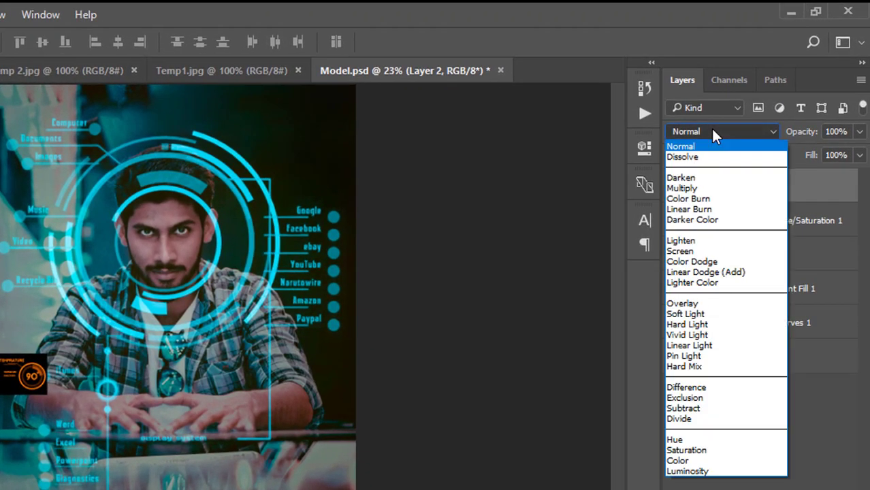
left_click(680, 251)
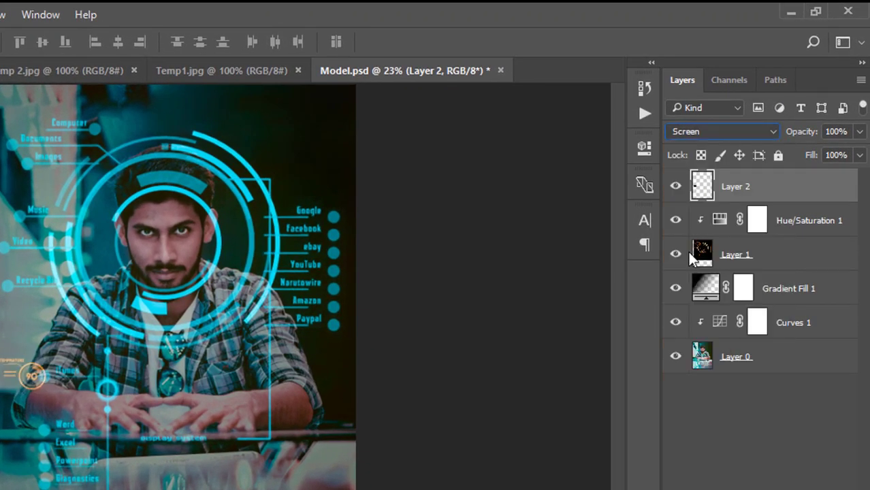
Enlarge the gauge to about 222% and place it left of the man's chest
key("ctrl+t")
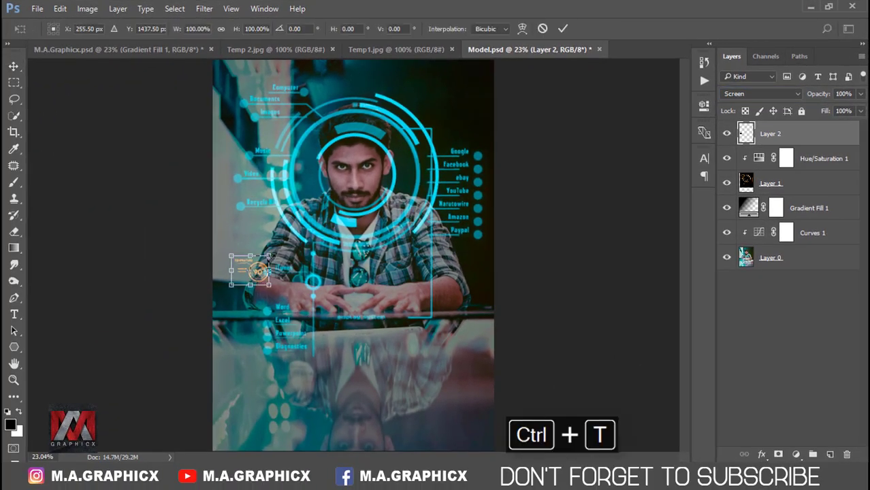
left_click_drag(249, 273, 280, 241)
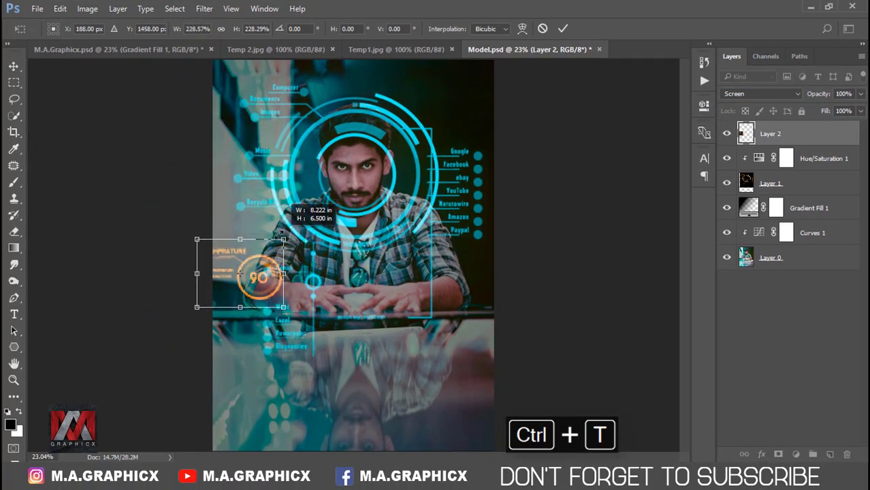
left_click(563, 31)
left_click_drag(264, 289, 282, 265)
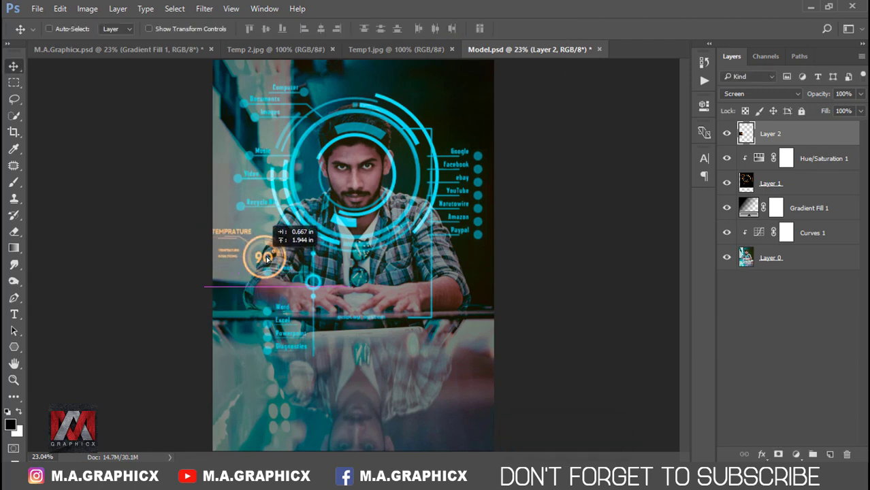
key("shift+Left")
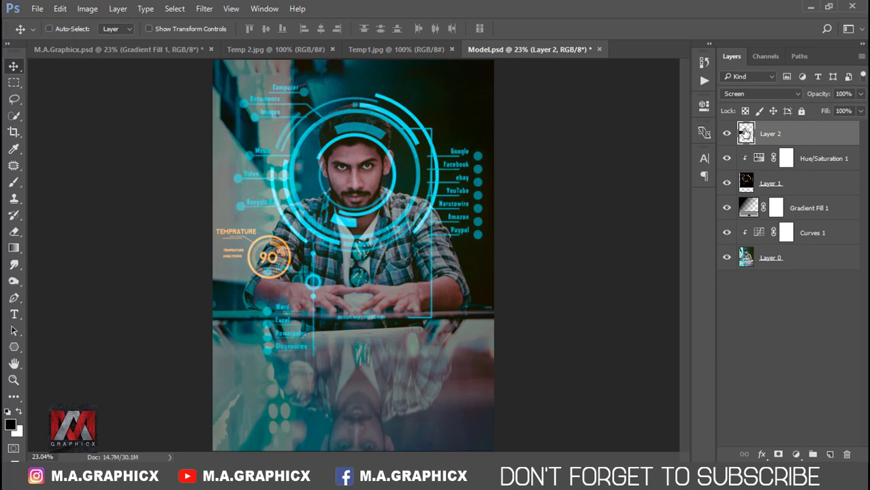
Add a Hue/Saturation layer clipped to Layer 2, colorized at hue 192, saturation 87
left_click(796, 450)
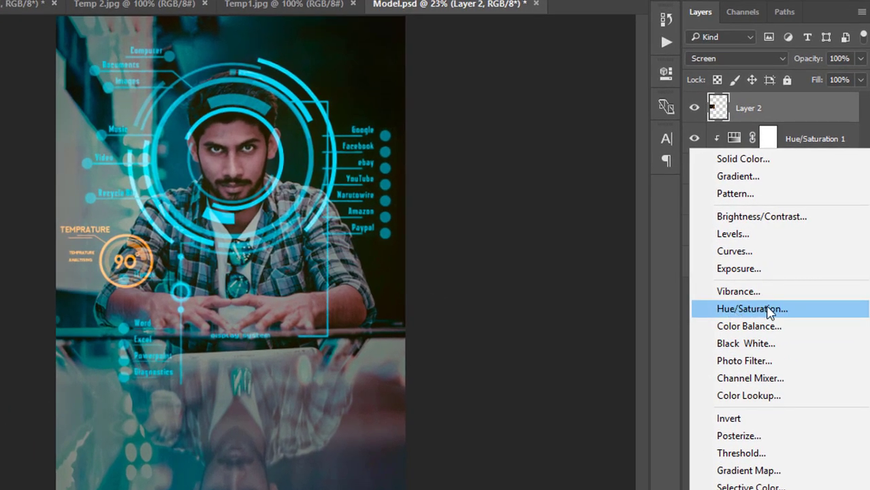
left_click(768, 309)
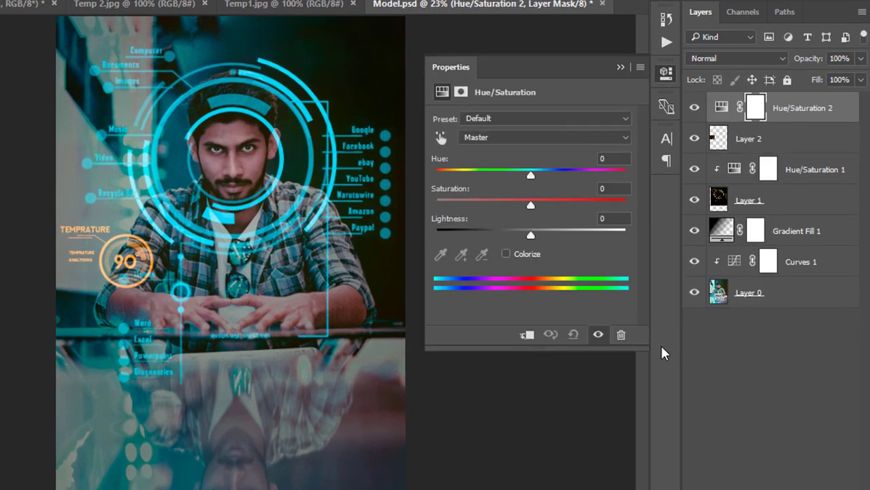
left_click(526, 335)
left_click(505, 253)
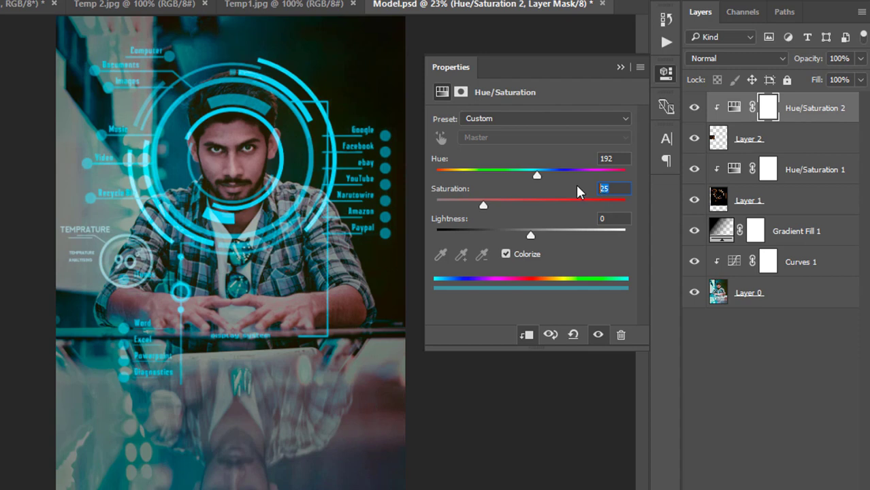
type("87")
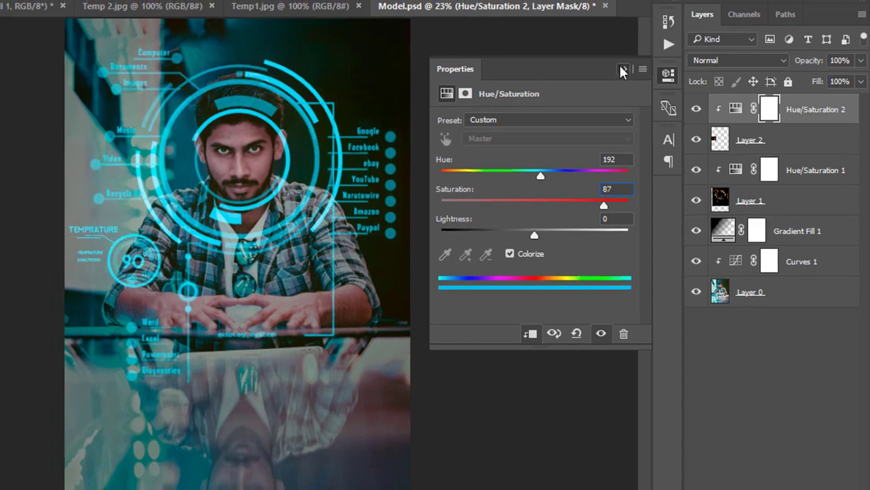
left_click(621, 70)
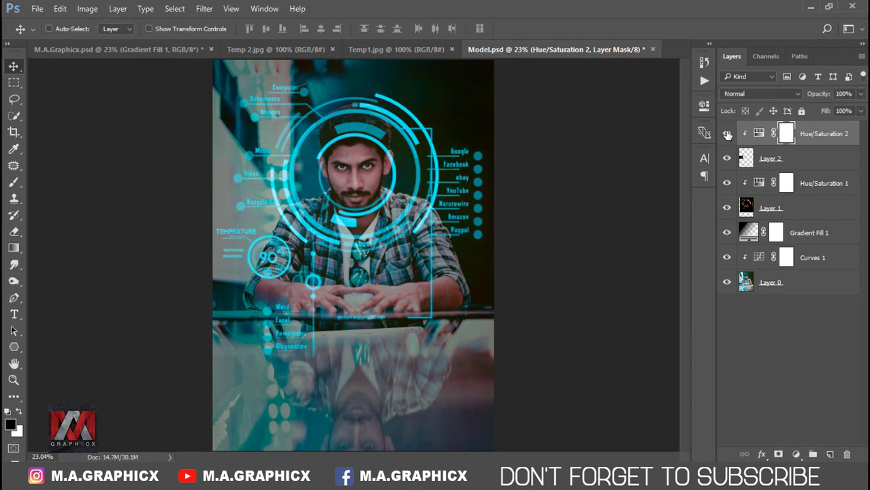
Group the HUD layers from Layer 1 up to Hue/Saturation 2 into Group 1
left_click(812, 213, "shift")
key("ctrl+g")
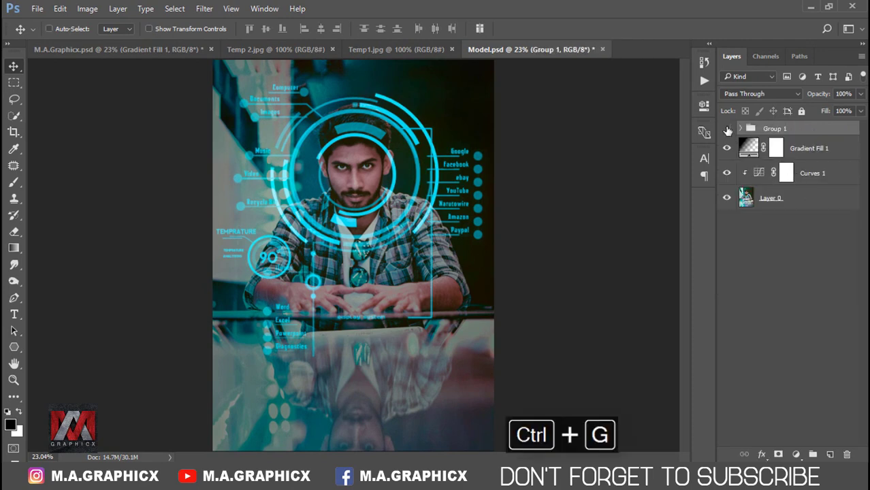
left_click(727, 128)
Duplicate Group 1, then merge the original Group 1 into a single layer
key("ctrl+j")
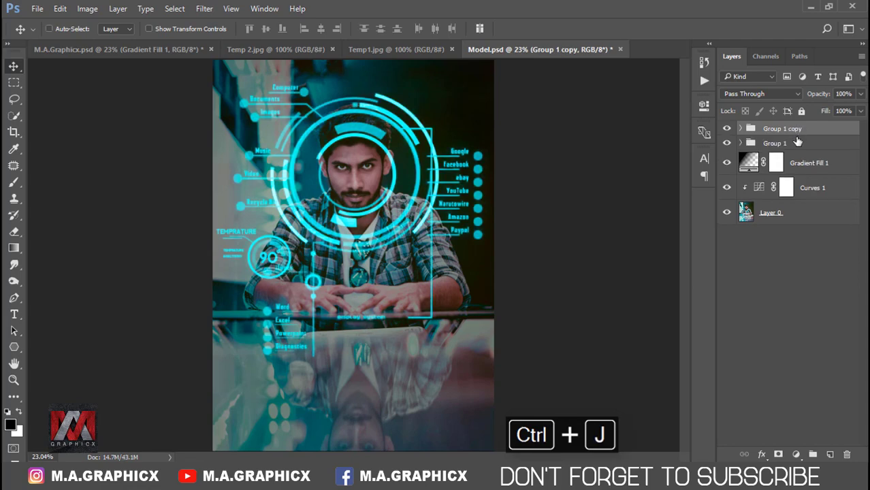
left_click(772, 145)
right_click(779, 145)
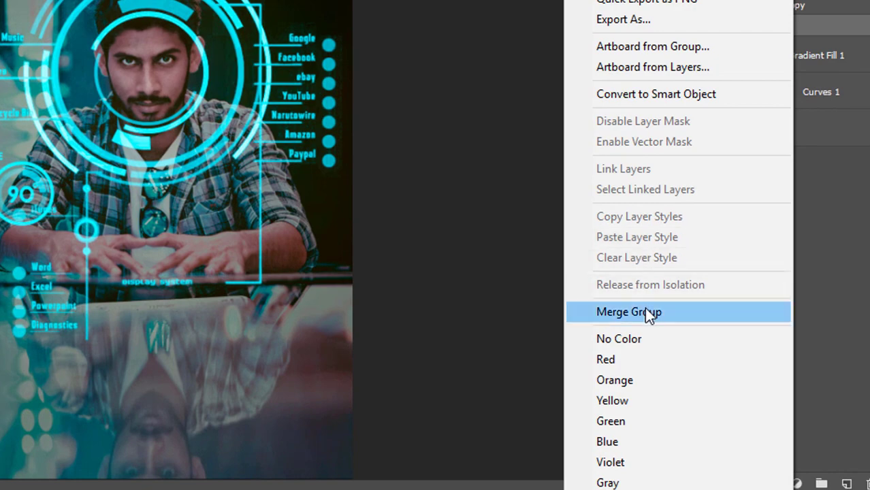
left_click(644, 312)
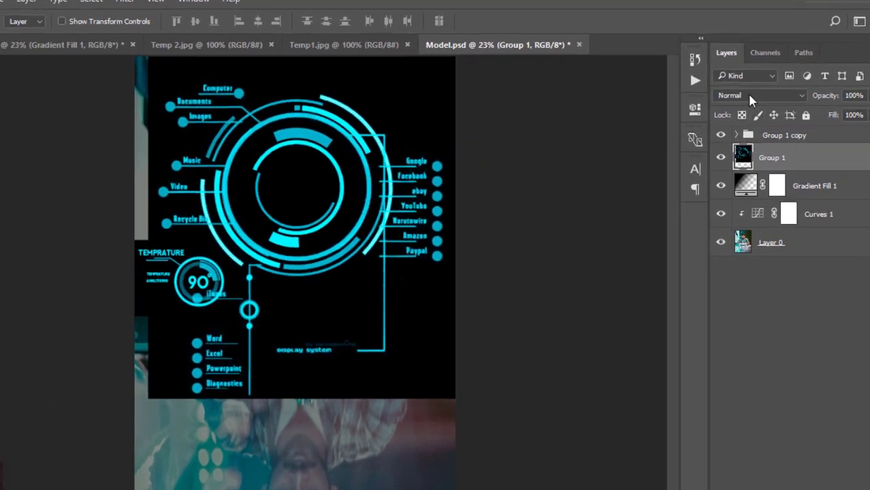
Set the merged Group 1 layer to Screen blending and compare it on and off
left_click(749, 96)
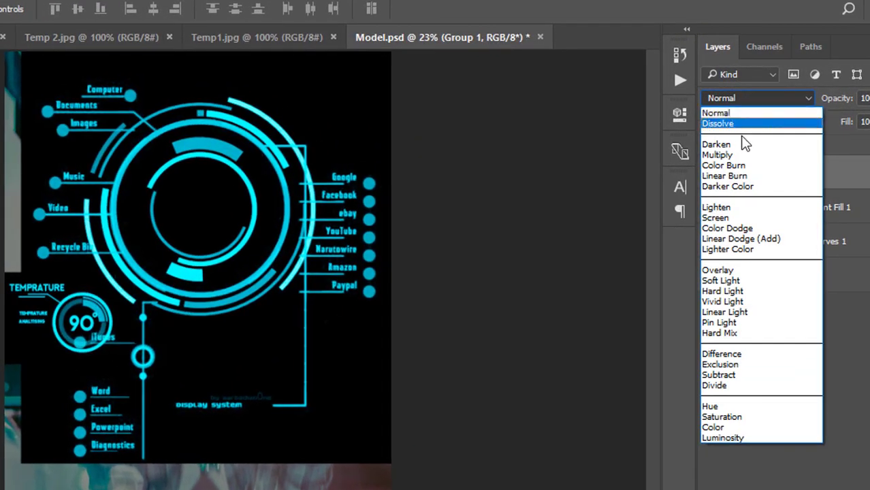
left_click(734, 218)
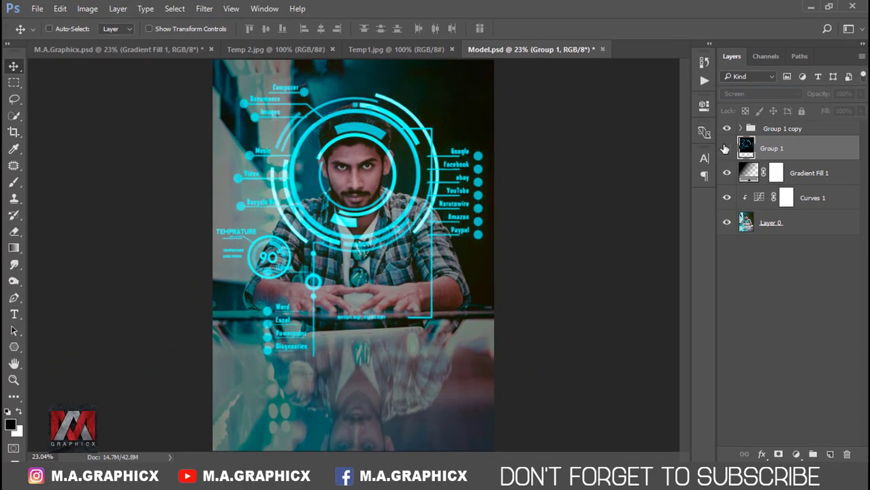
left_click(725, 149)
left_click(726, 148)
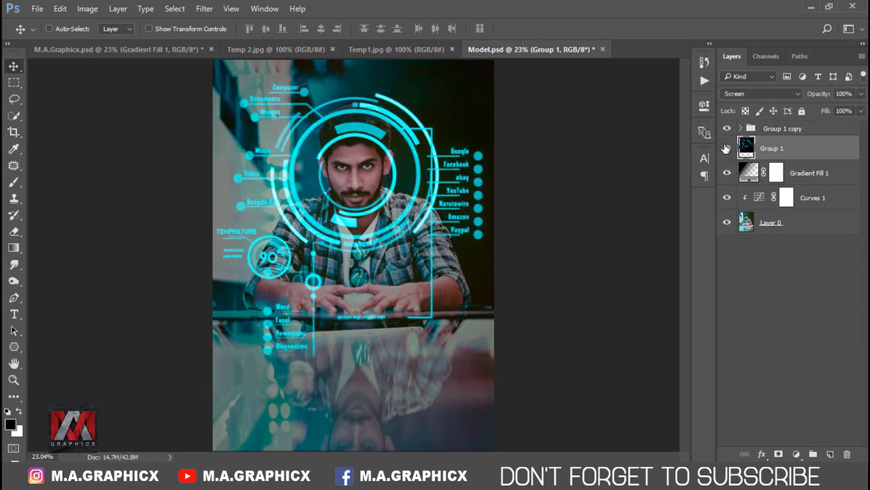
Move the merged HUD down onto the table, flipped and rotated upside down
left_click_drag(420, 161, 413, 293)
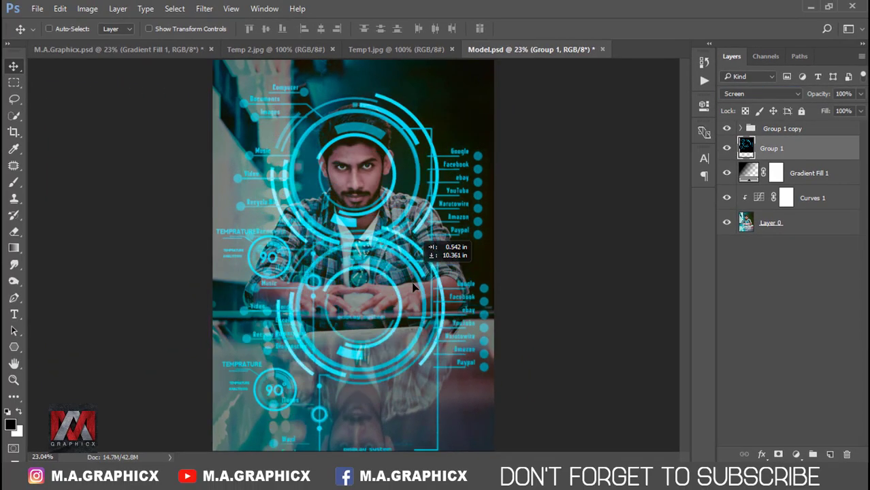
key("ctrl+t")
right_click(414, 293)
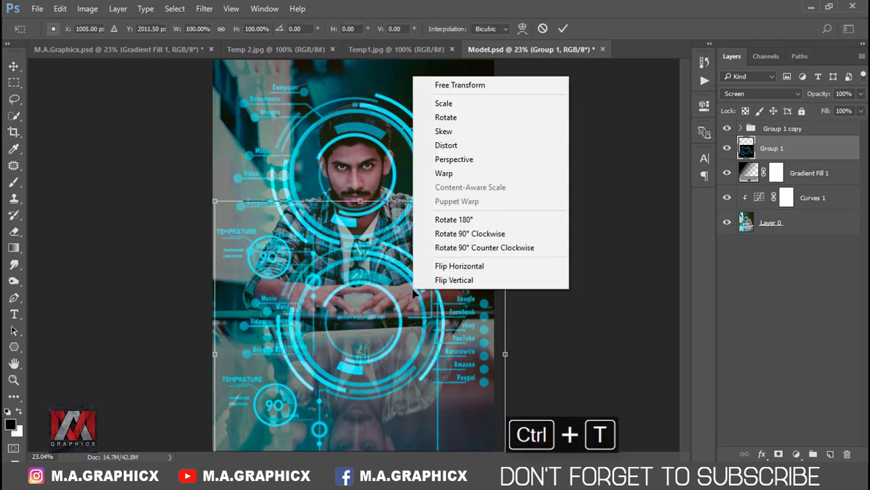
left_click(454, 267)
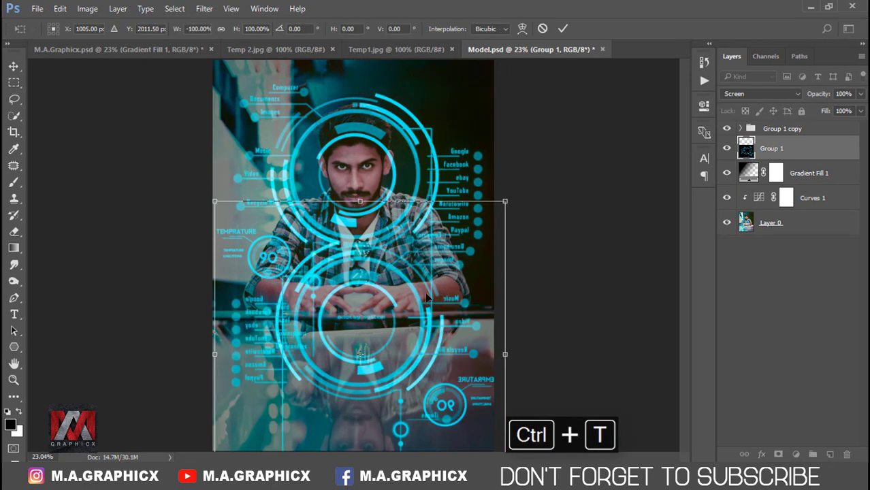
right_click(427, 298)
left_click(462, 223)
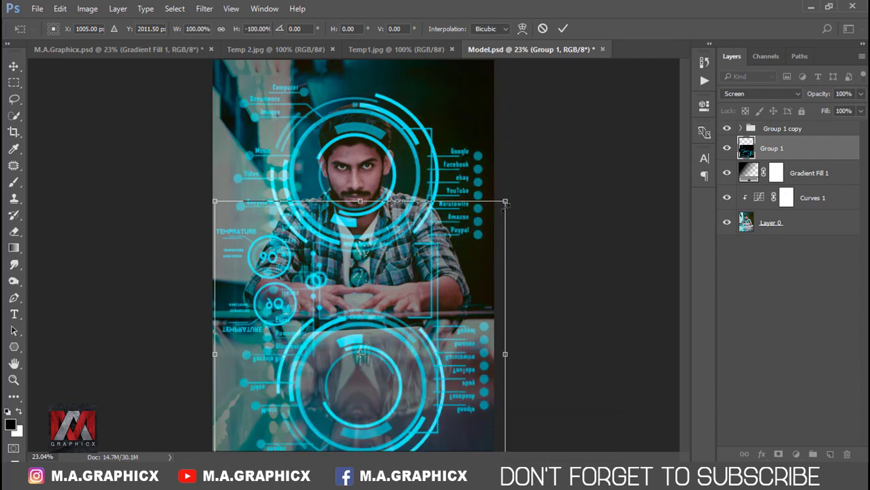
Perspective-warp and squash the upside-down HUD so it lies flat on the glass table
left_click_drag(506, 202, 429, 196)
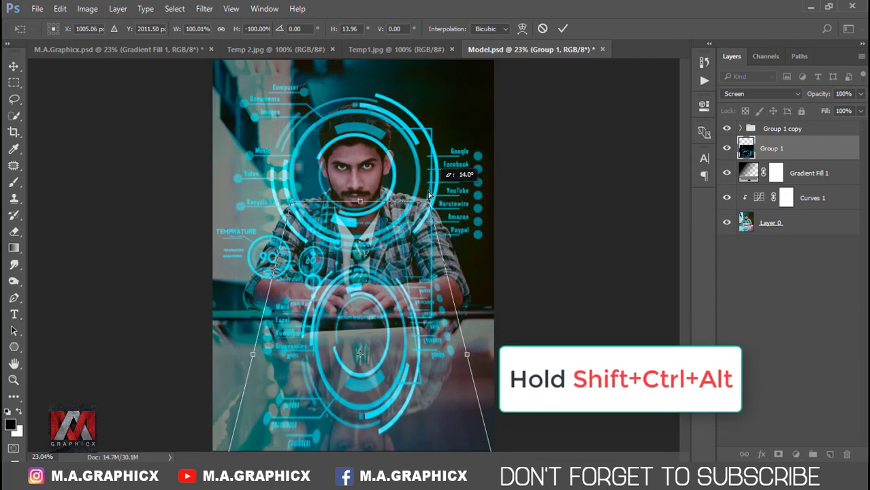
key("ctrl+minus")
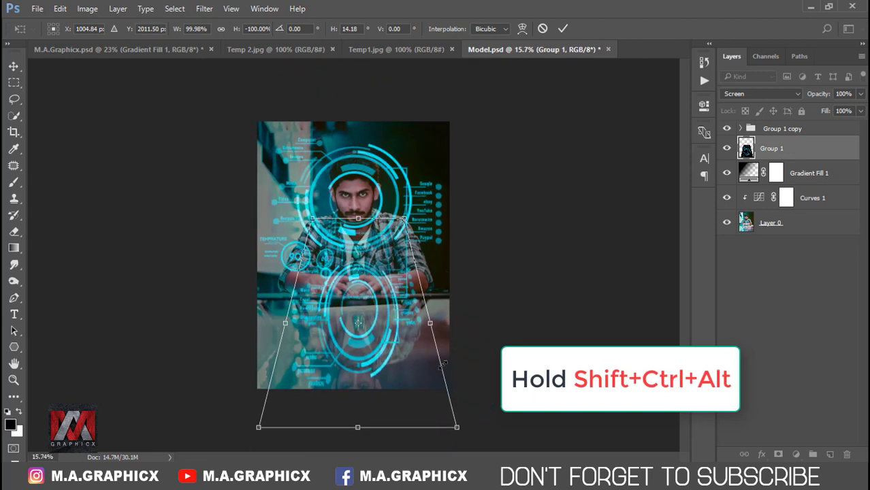
left_click_drag(459, 432, 559, 427)
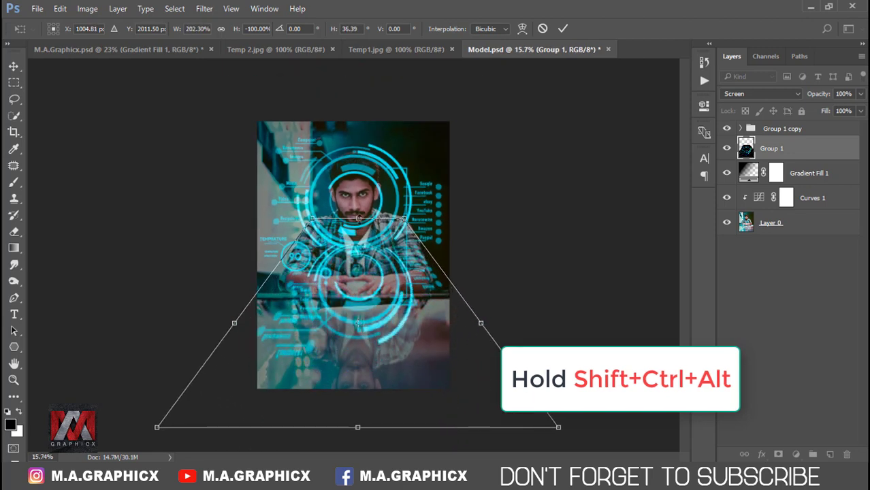
left_click_drag(358, 219, 361, 291)
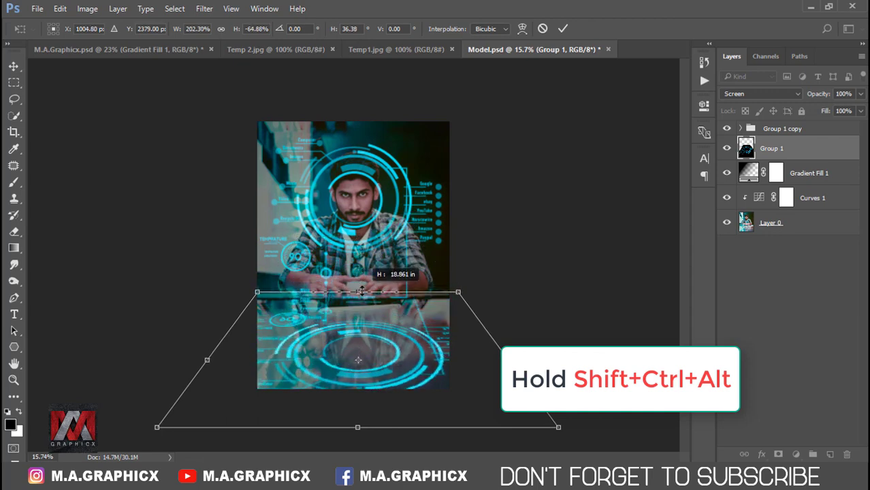
left_click_drag(559, 428, 506, 428)
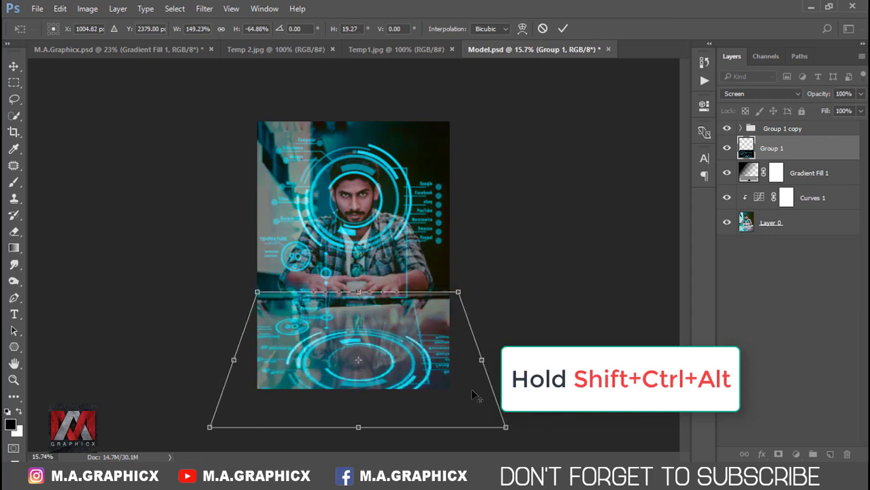
mouse_move(259, 300)
left_mouse_down()
mouse_move(310, 303)
mouse_move(290, 304)
left_mouse_up()
left_click_drag(507, 430, 549, 427)
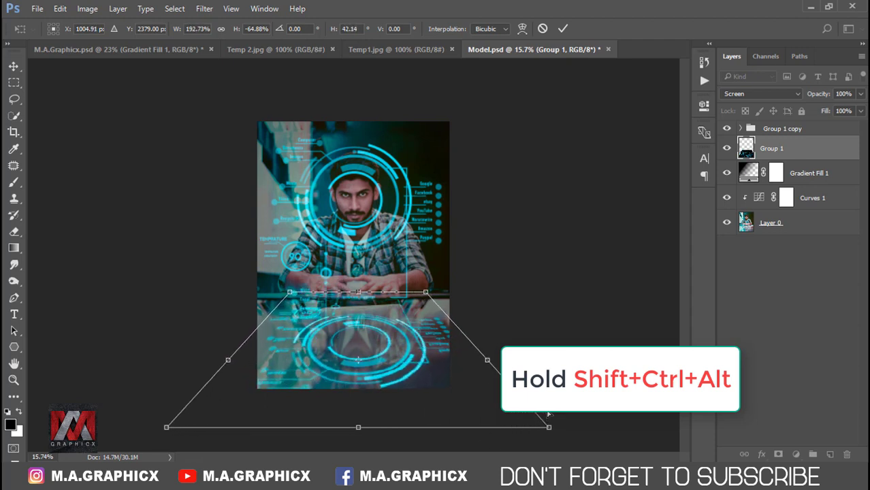
left_click(563, 29)
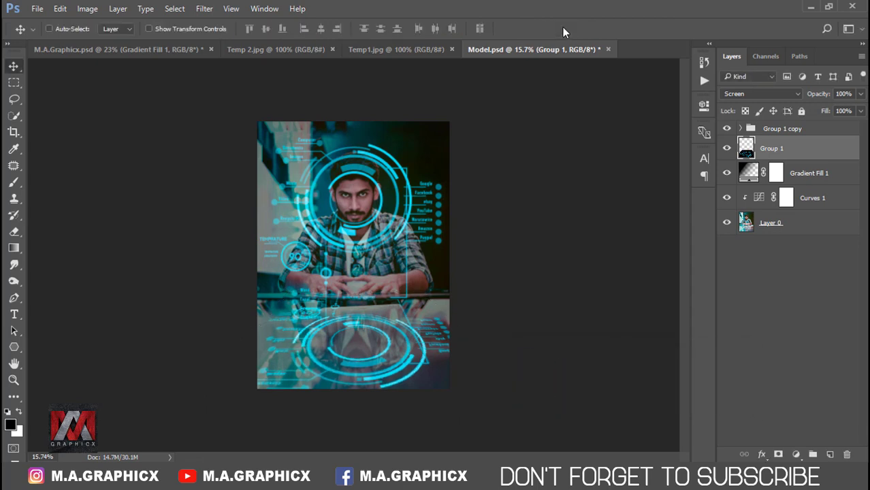
Soften the Group 1 reflection with a 6-pixel Gaussian Blur and set its opacity to 80%
key("ctrl+0")
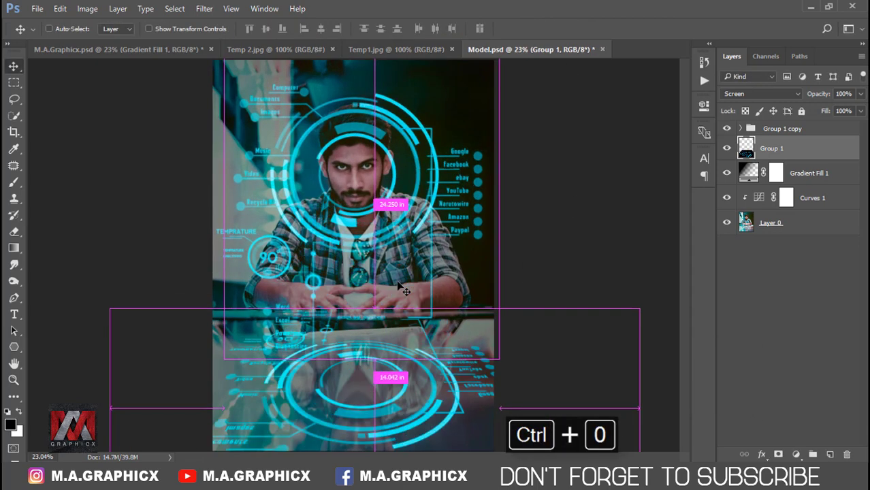
left_click(727, 148)
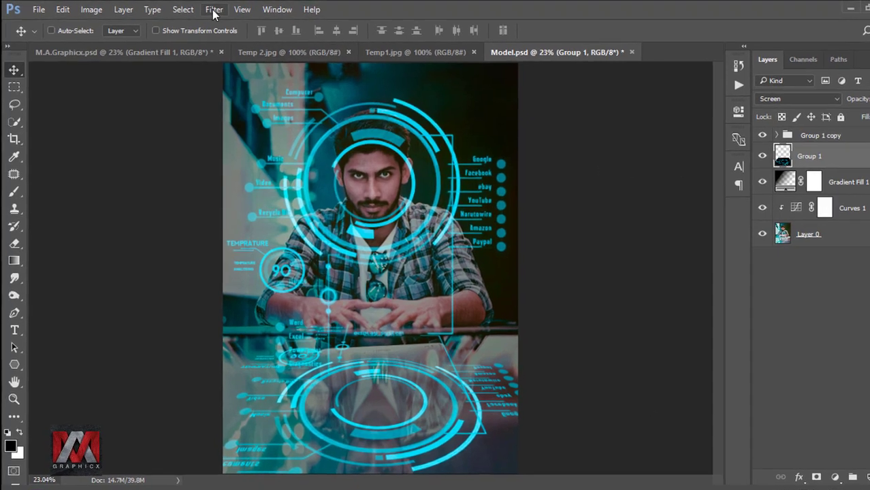
left_click(204, 8)
mouse_move(282, 203)
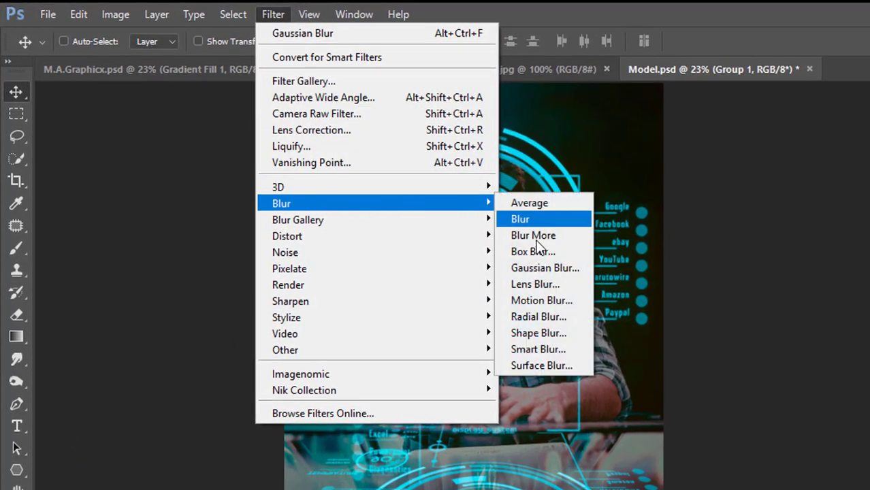
left_click(554, 268)
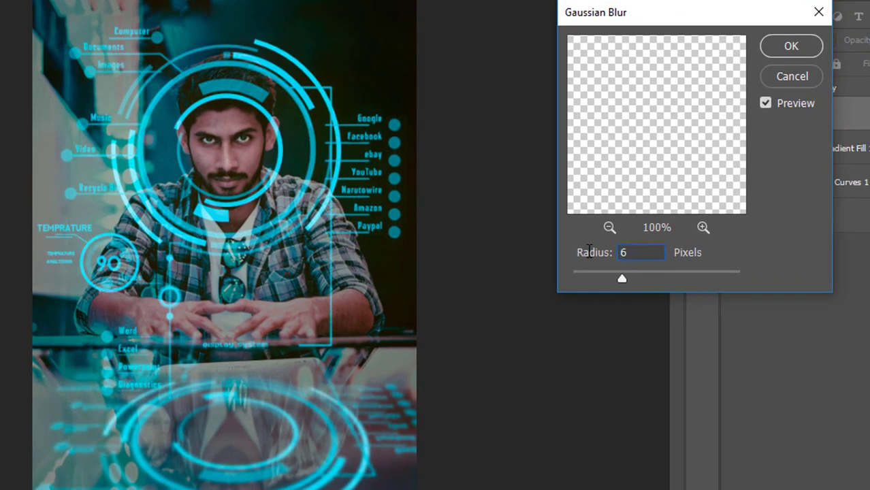
left_click(781, 47)
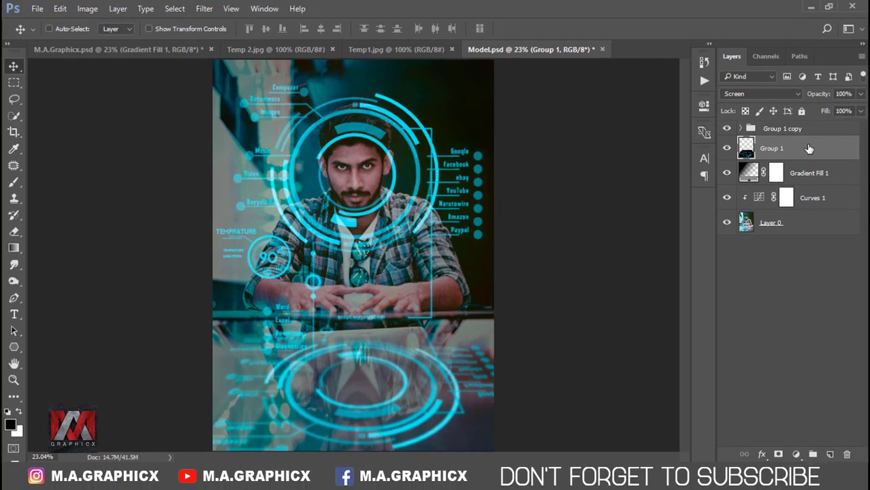
left_click(842, 94)
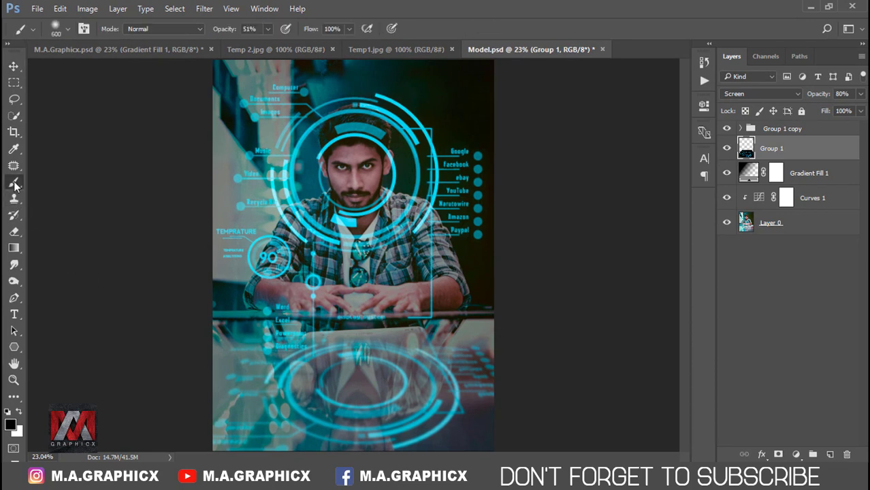
Paint the Curves 1 mask off the man at 50% brush opacity, compare, and add an empty Layer 3
left_click(787, 198)
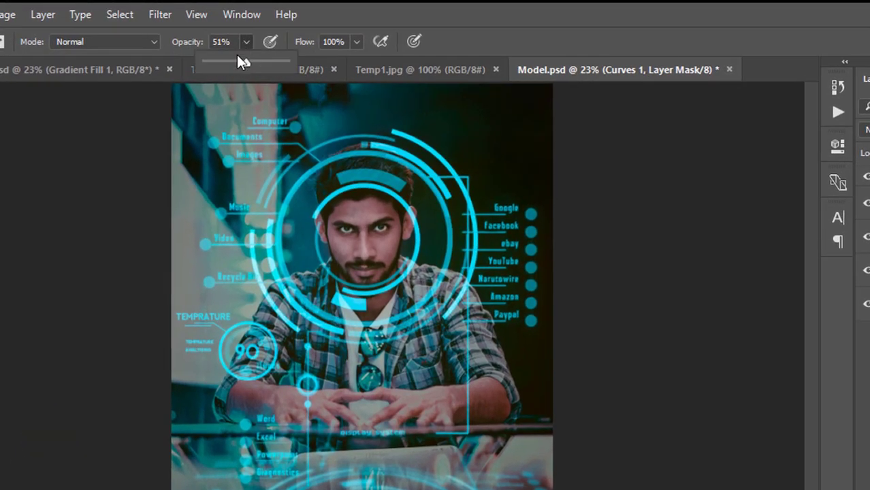
left_click(257, 28)
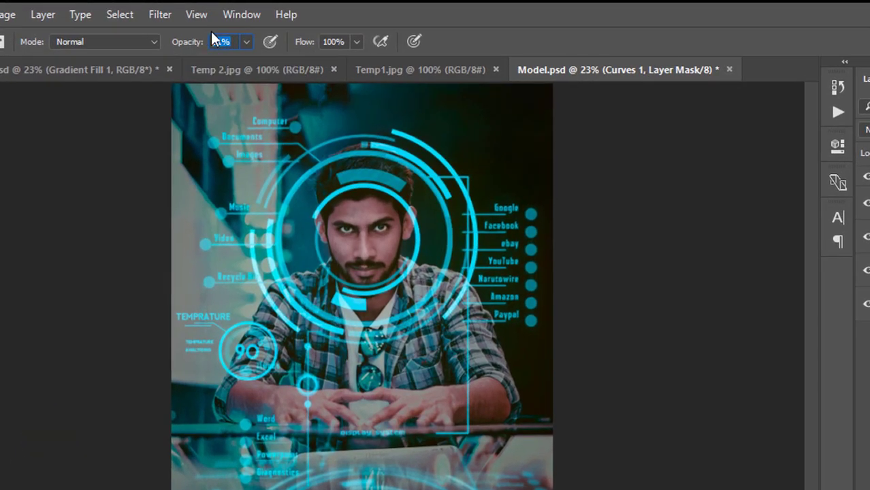
type("50")
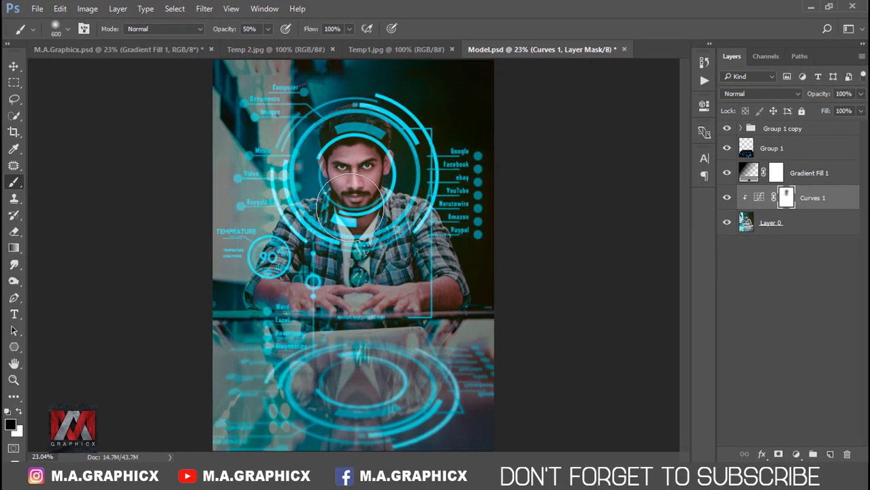
left_click(727, 198)
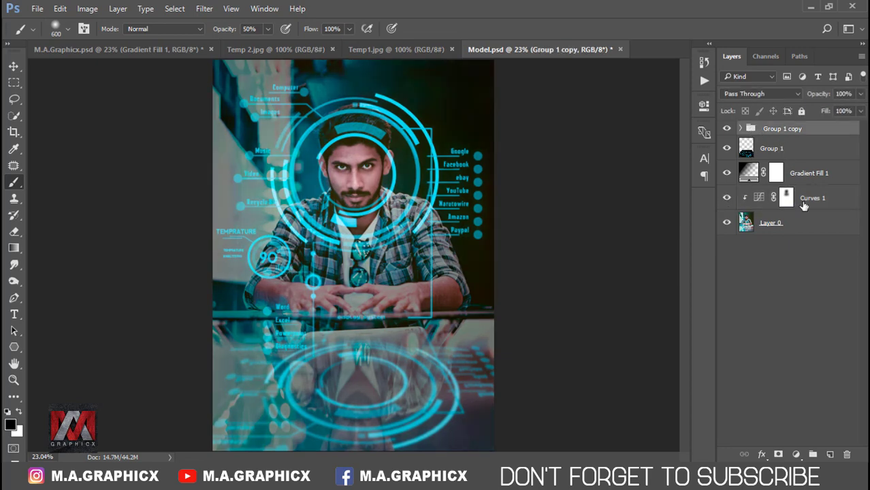
left_click(829, 454)
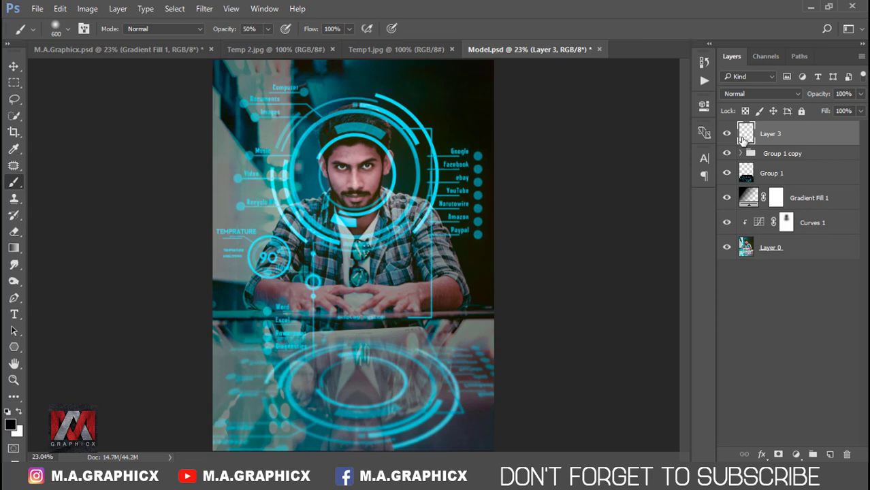
Set the foreground colour to cyan 5ed1f2 and switch Layer 3 to Overlay blending
left_click(10, 425)
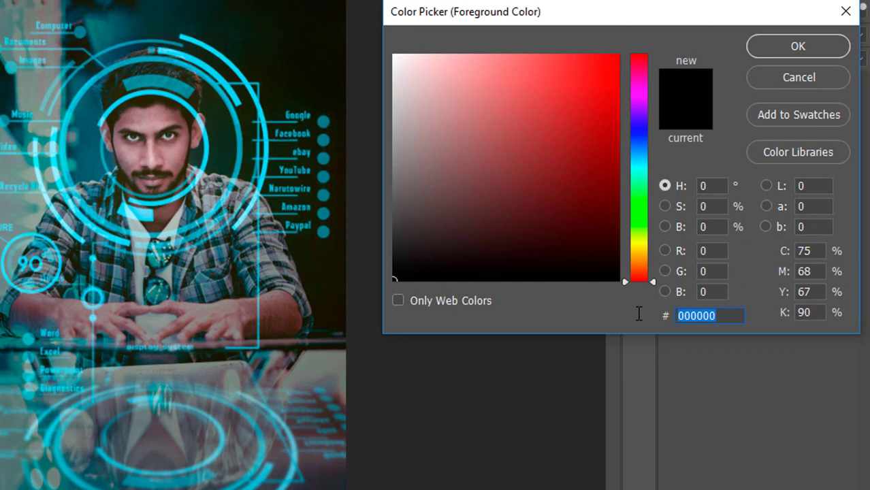
type("5ed")
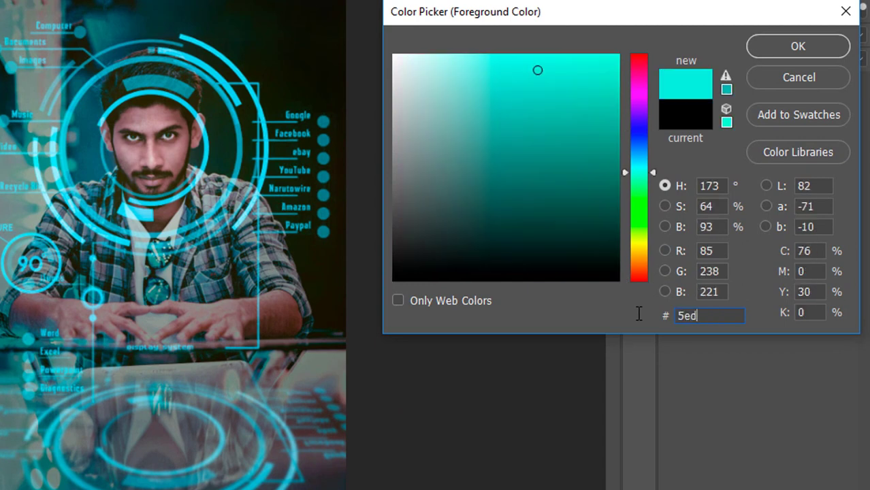
type("1f2")
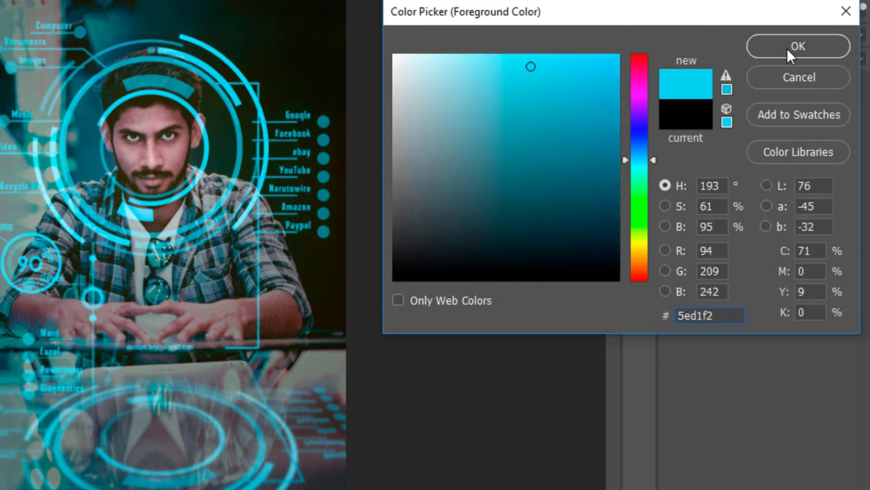
left_click(787, 46)
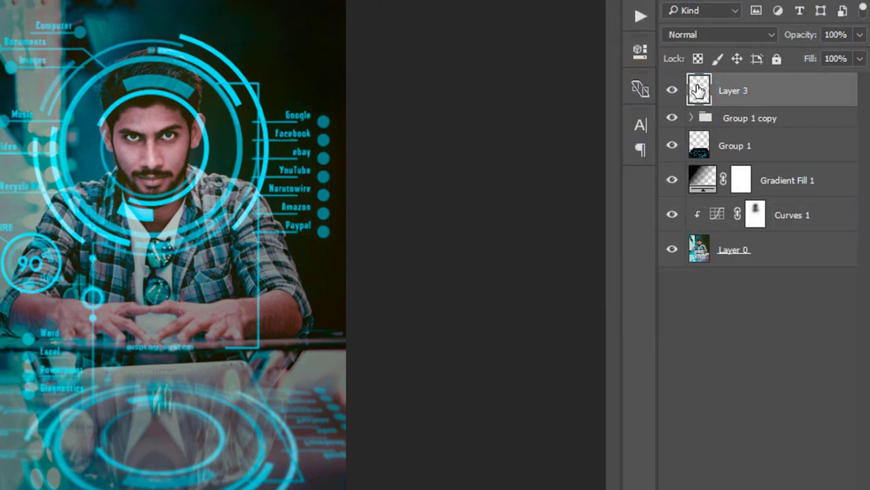
left_click(704, 38)
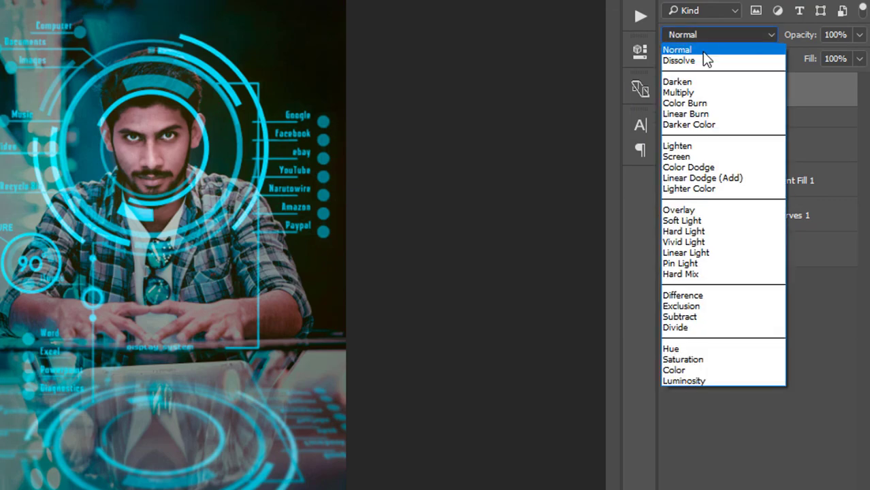
left_click(698, 211)
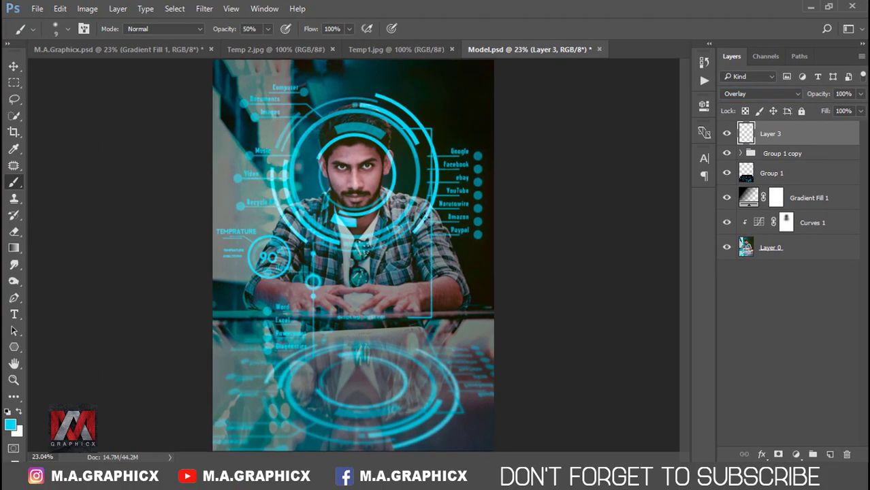
Zoom in on the man's eyes and tint both irises cyan on Layer 3
scroll(360, 178, "up", 2)
scroll(364, 170, "up", 3)
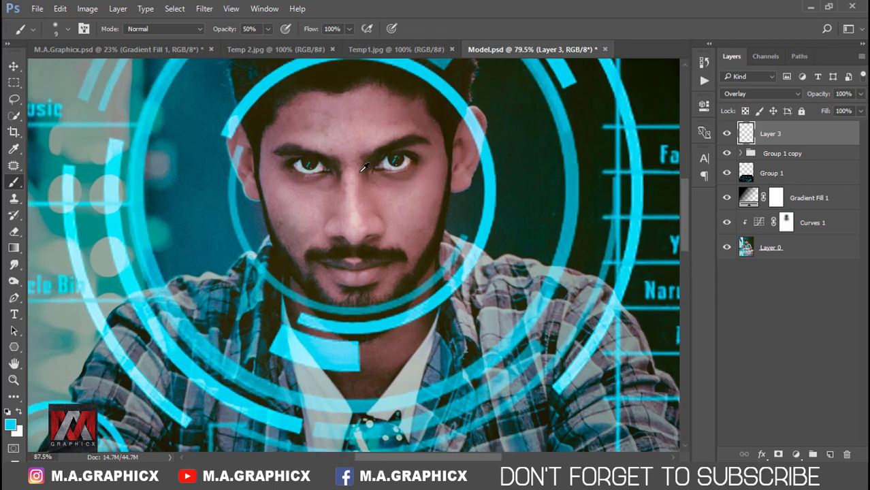
scroll(370, 158, "up", 2)
scroll(368, 158, "up", 1)
scroll(477, 164, "up", 2)
scroll(500, 164, "up", 2)
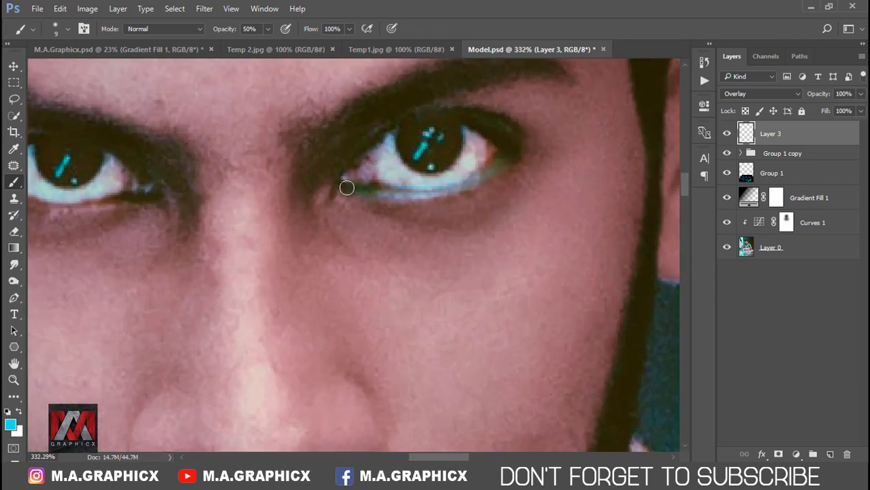
left_click_drag(346, 188, 527, 160)
scroll(478, 164, "down", 3)
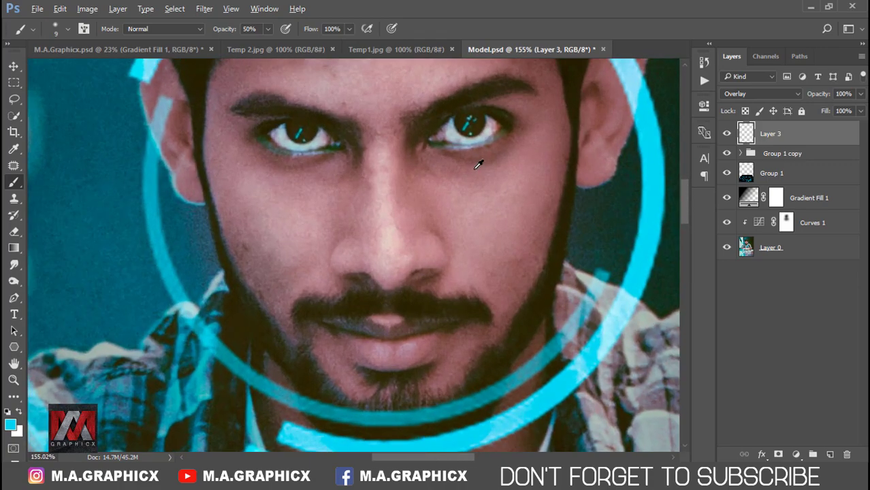
scroll(496, 191, "up", 1)
scroll(503, 181, "up", 1)
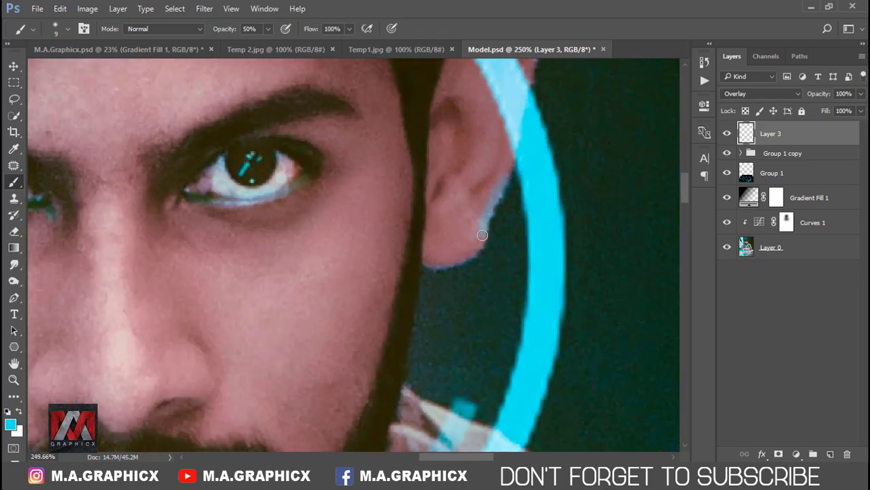
Check the ear, chin, neck and mouth areas, then fit the whole image on screen
left_click_drag(526, 184, 456, 296)
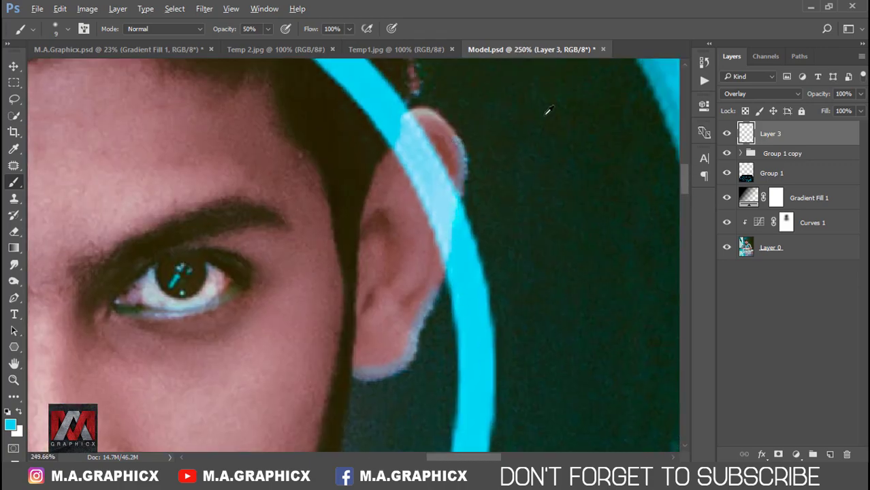
scroll(548, 110, "down", 3)
scroll(306, 193, "up", 2)
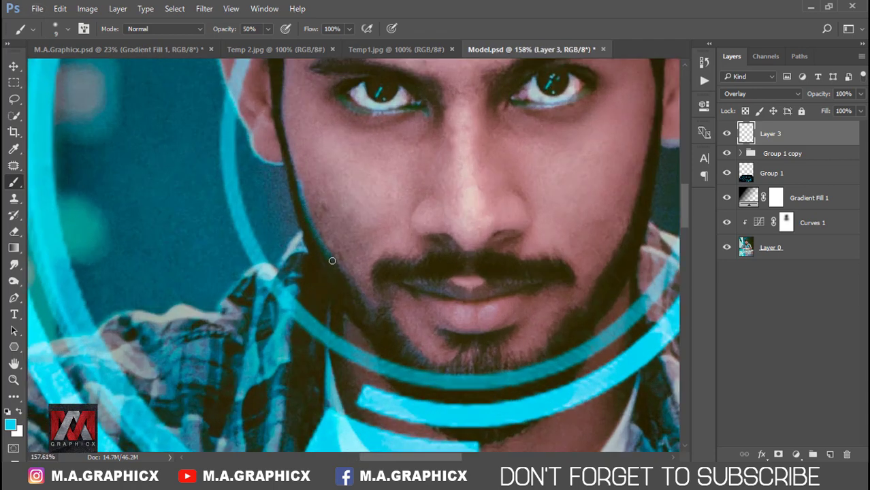
mouse_move(394, 323)
left_mouse_down()
mouse_move(332, 217)
mouse_move(441, 126)
left_mouse_up()
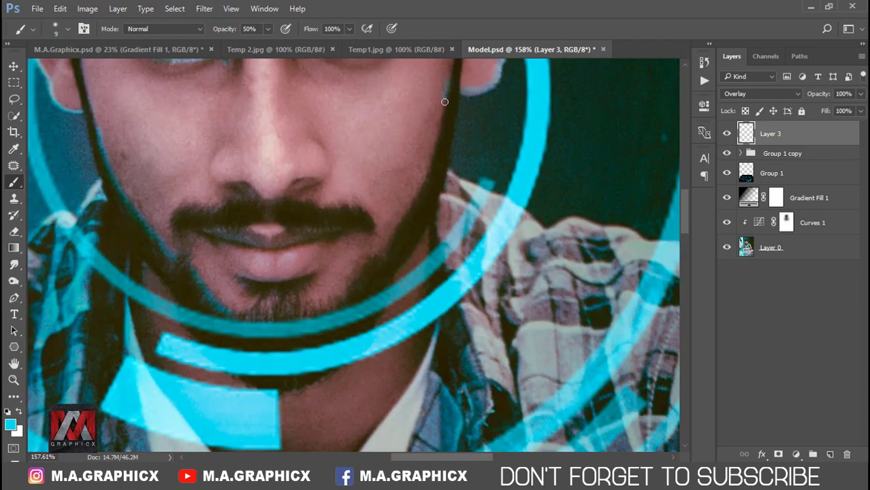
left_click_drag(386, 245, 401, 192)
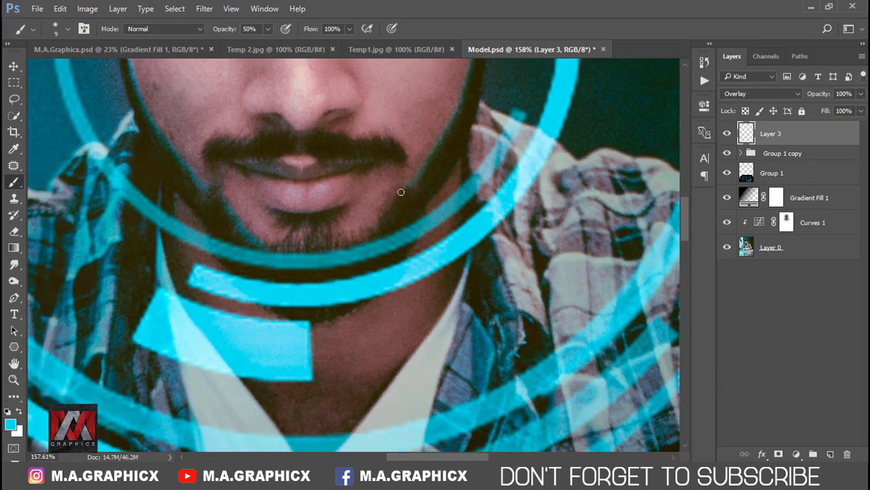
left_click_drag(435, 137, 428, 207)
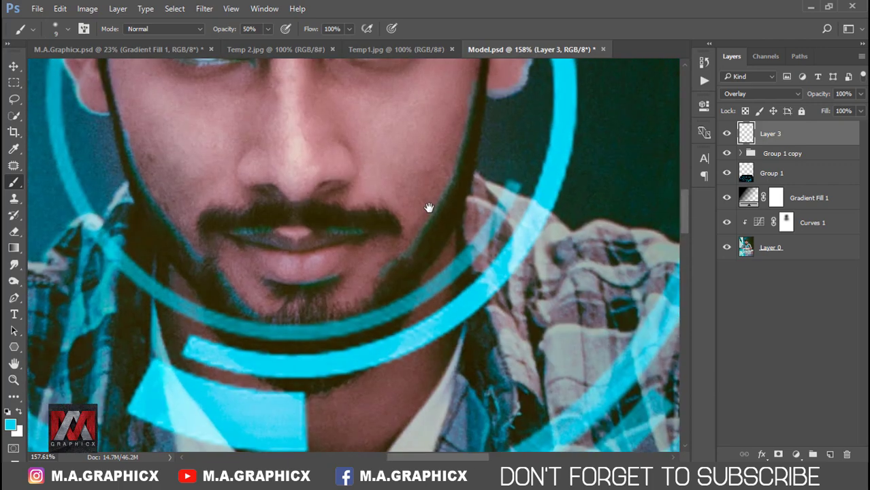
scroll(483, 176, "down", 3)
scroll(475, 185, "down", 1)
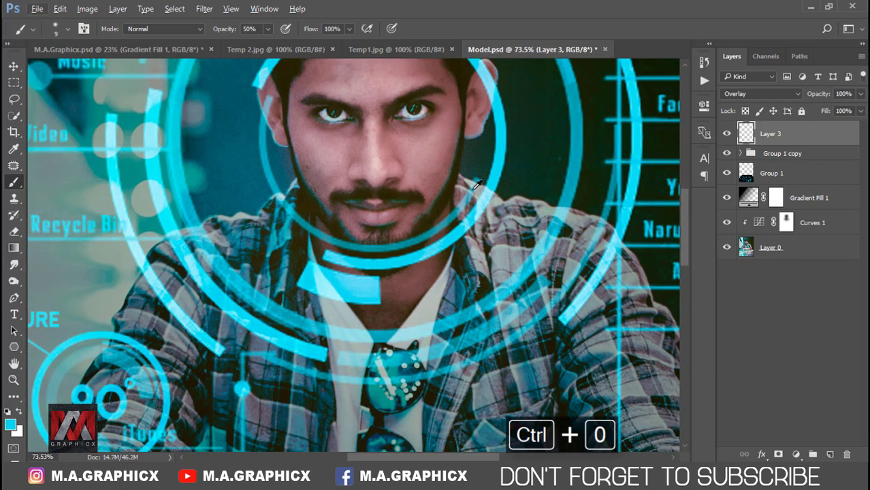
key("ctrl+0")
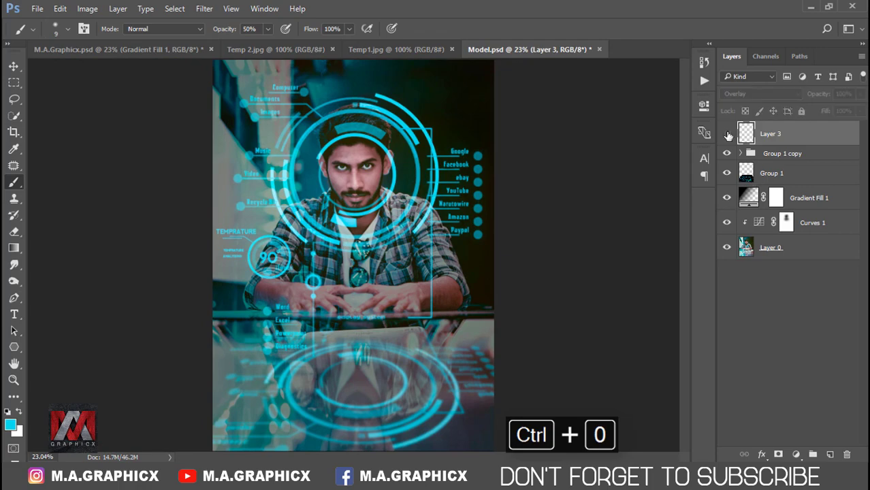